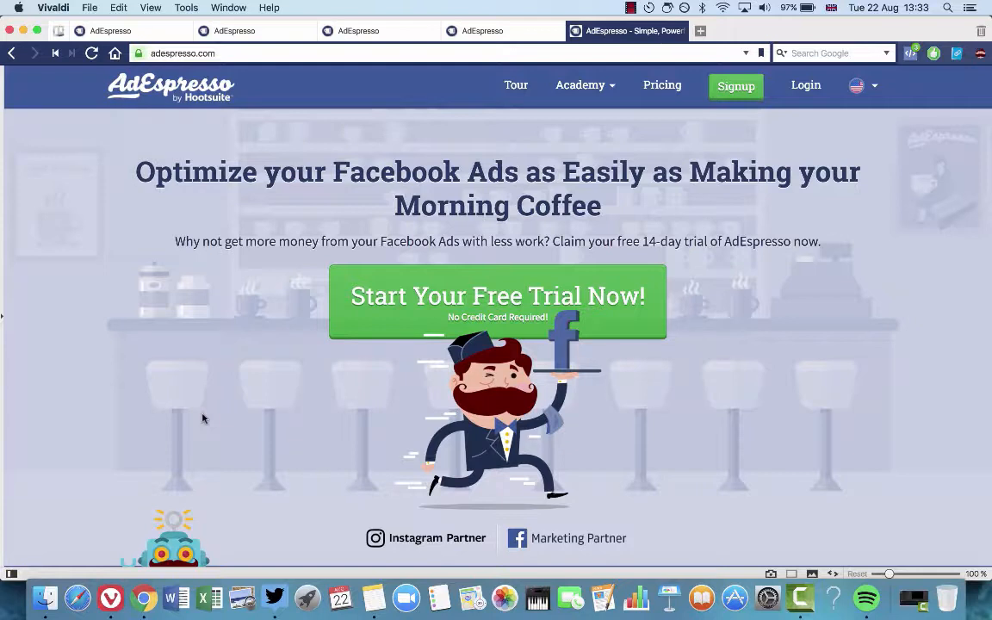
# Step: Select all running campaigns and view the custom rule sets offered for their optimization, leaving without applying one, then check the campaign list's optimization markers
pyautogui.click(153, 32)
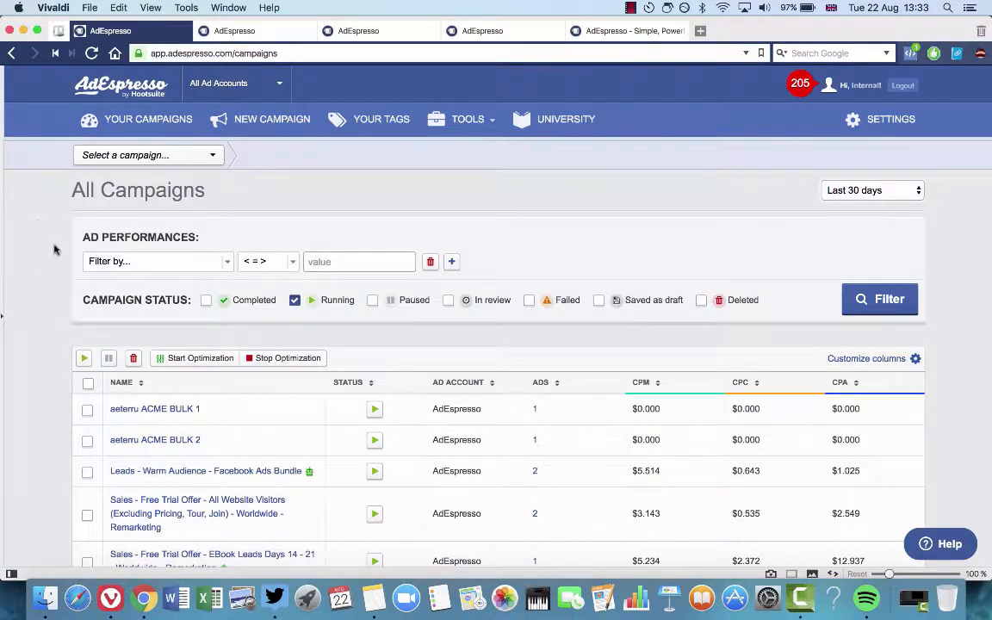
pyautogui.scroll(-3, 53, 249)
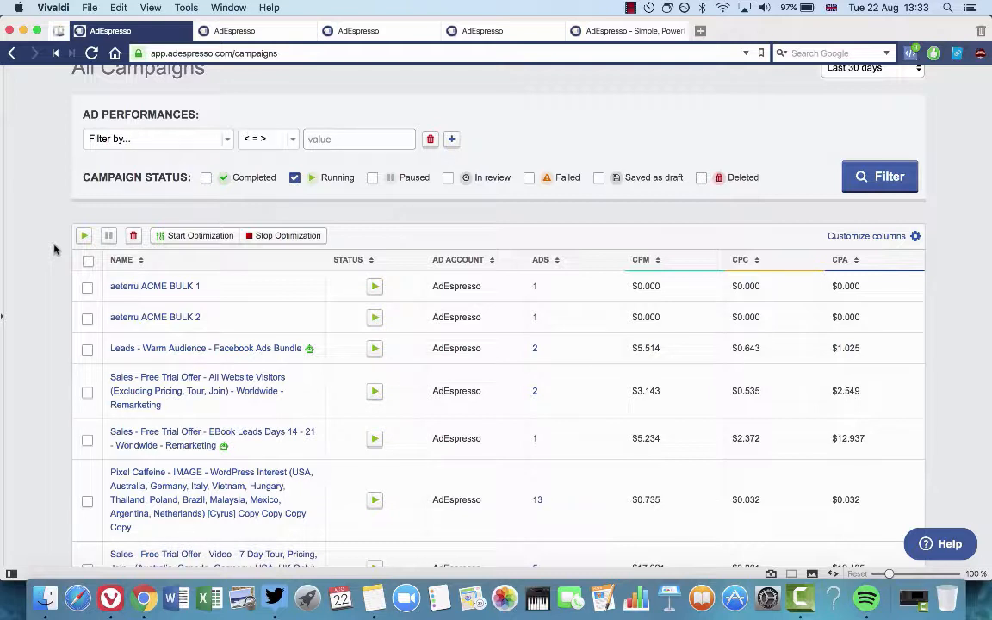
pyautogui.click(87, 261)
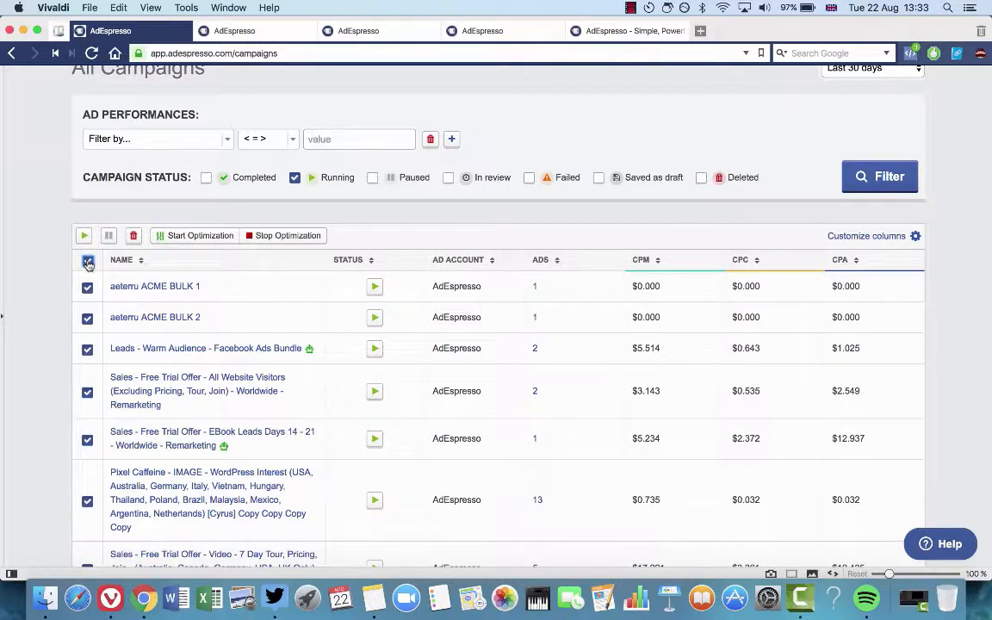
pyautogui.click(199, 238)
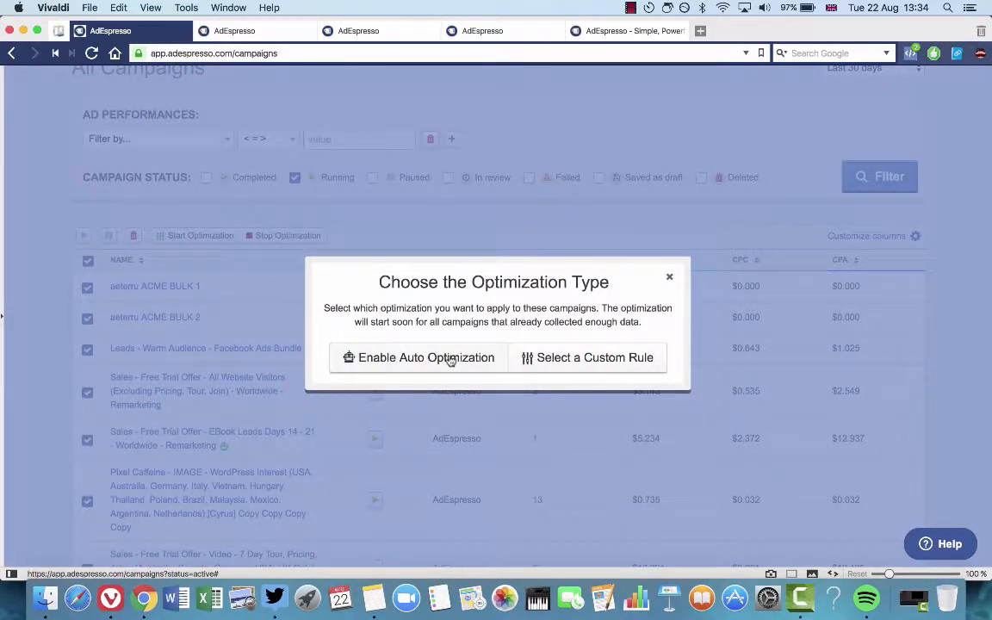
pyautogui.click(603, 365)
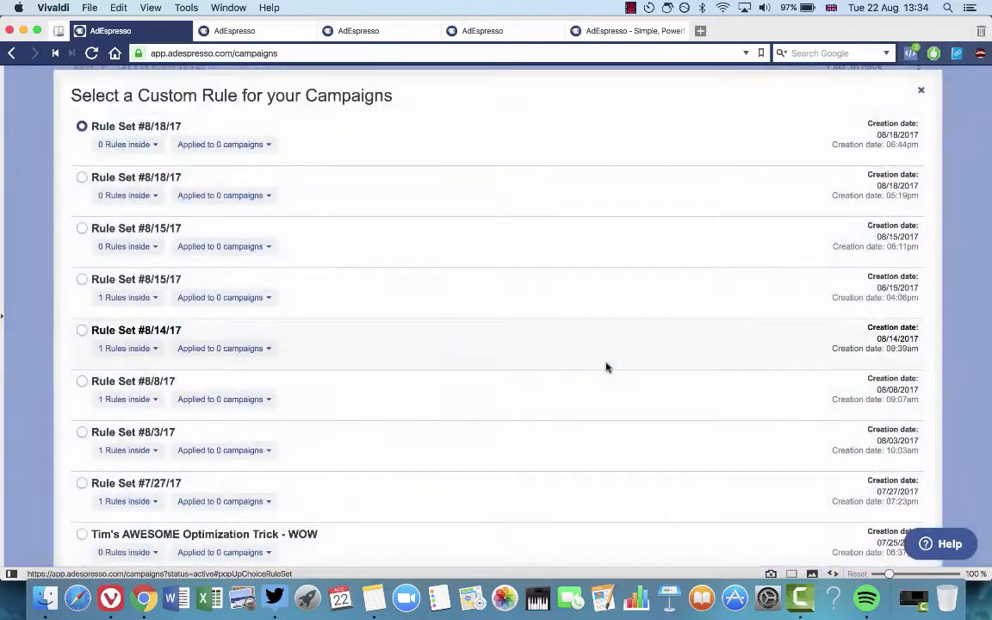
pyautogui.click(920, 94)
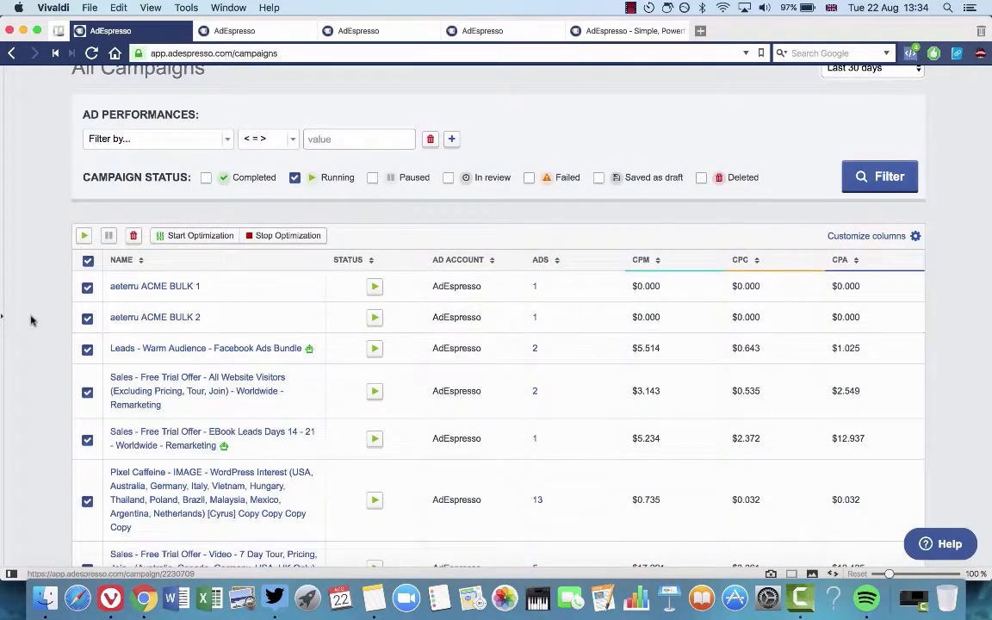
pyautogui.scroll(-1, 31, 319)
pyautogui.moveTo(223, 427)
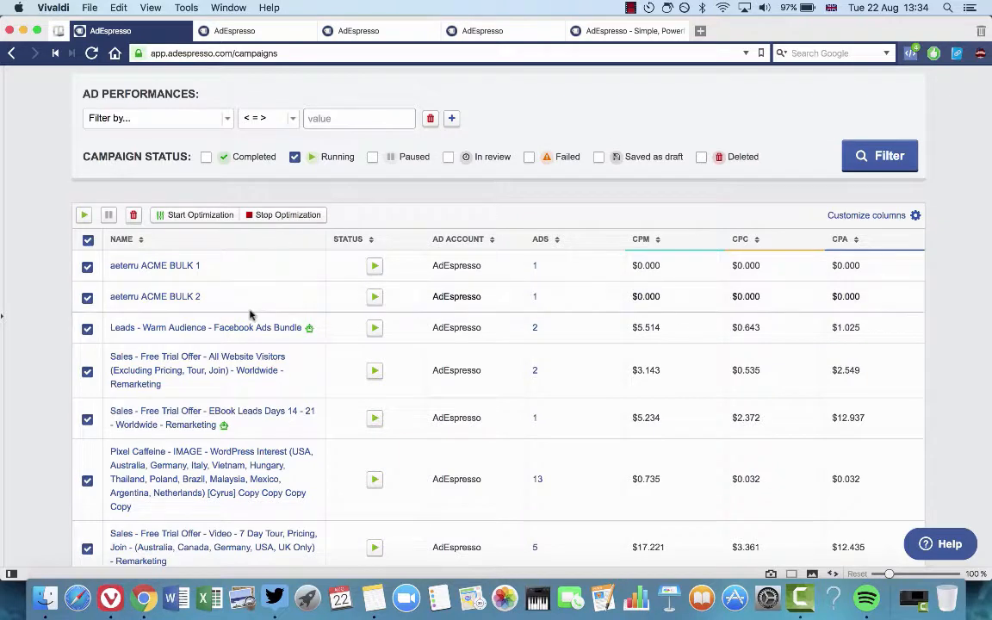
pyautogui.moveTo(307, 328)
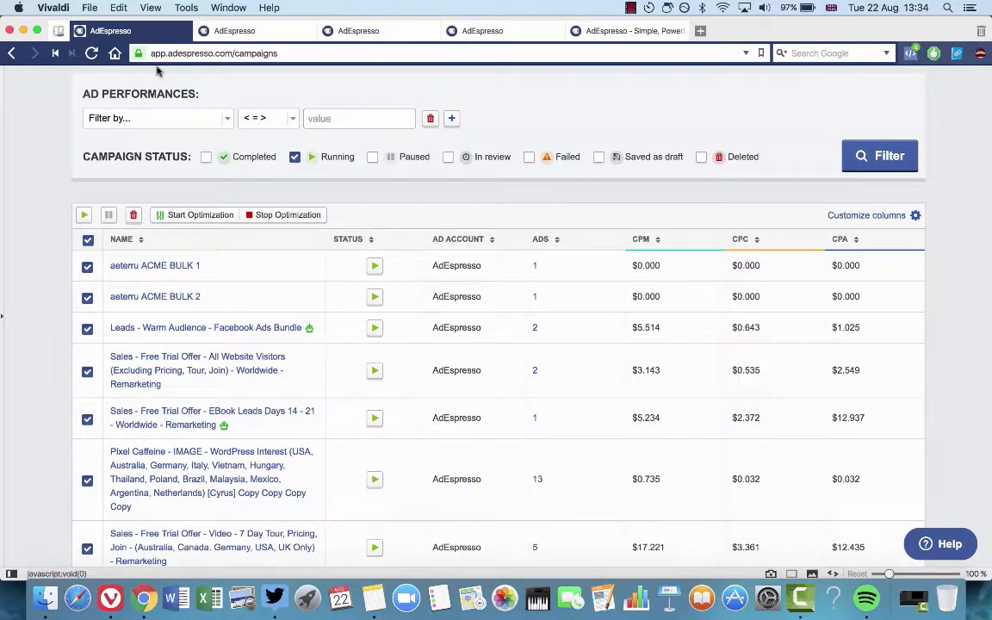
# Step: Examine the Optimization Rules section on the dashboard of the Campaign Review Promo 16/8/17 Subscribers 3 Continents campaign
pyautogui.click(241, 32)
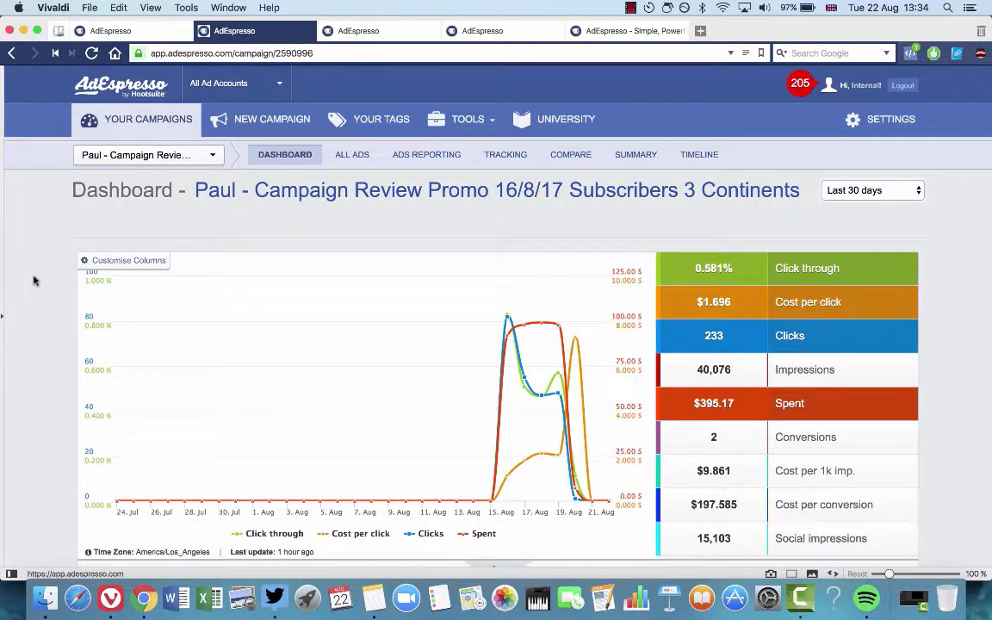
pyautogui.scroll(-5, 35, 288)
pyautogui.scroll(-12, 34, 288)
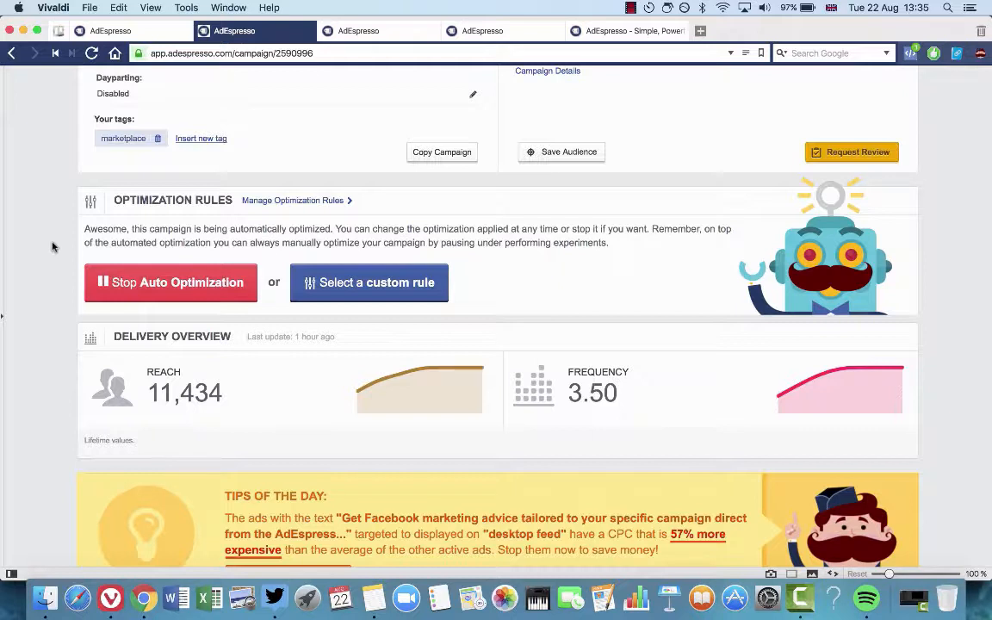
# Step: View the optimization choices available for the new campaign draft at its Budget & Bidding stage, keeping the selection as it is
pyautogui.click(382, 35)
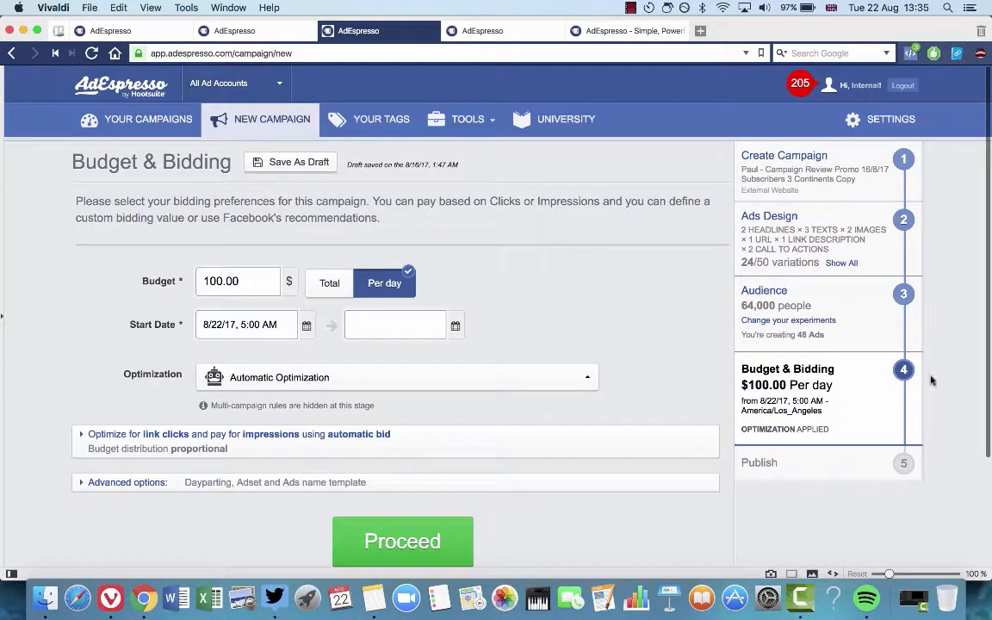
pyautogui.scroll(-3, 527, 298)
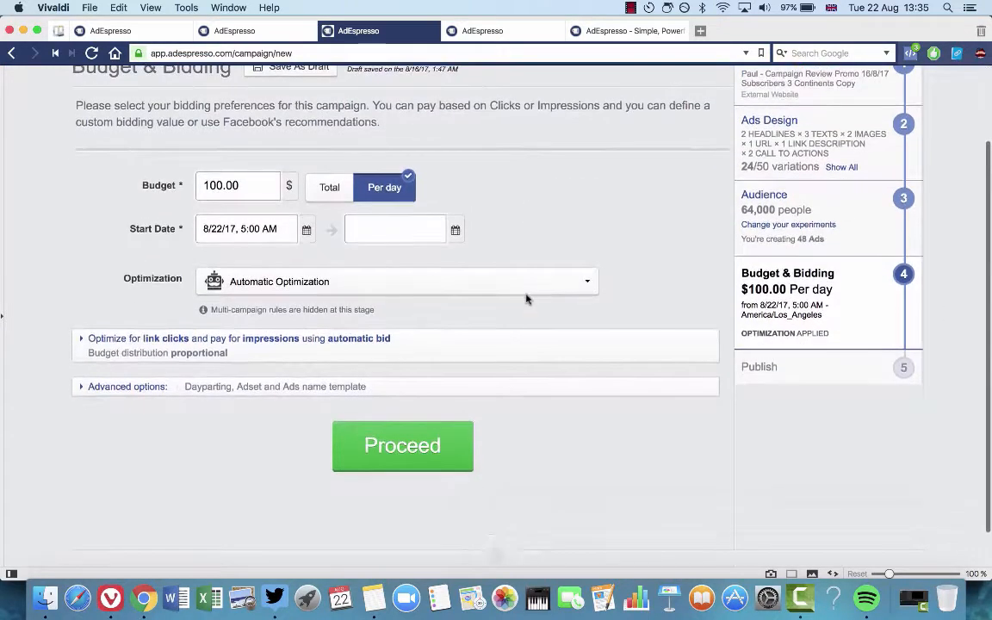
pyautogui.click(269, 284)
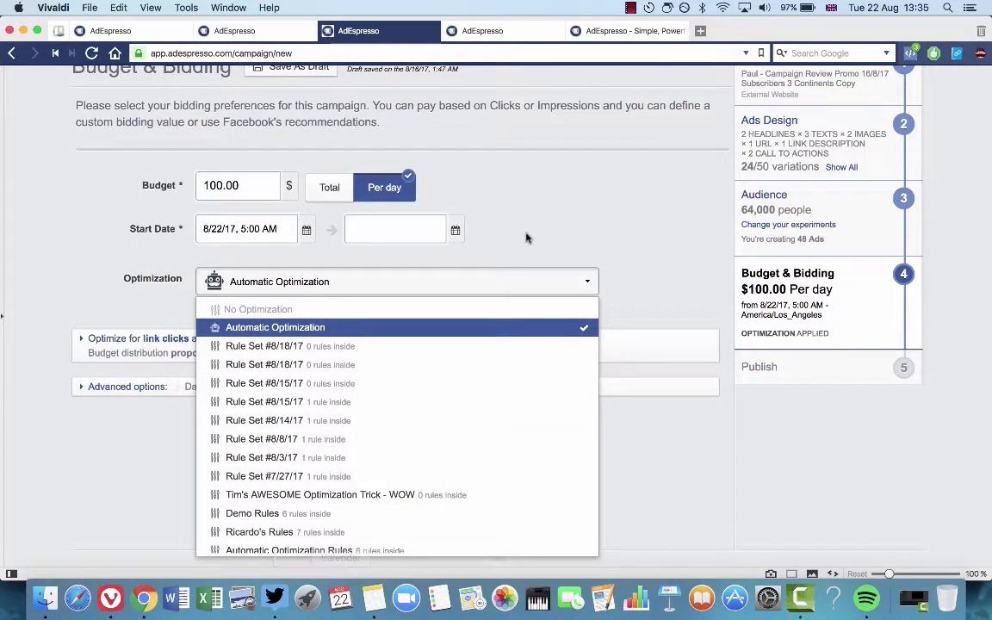
pyautogui.click(562, 228)
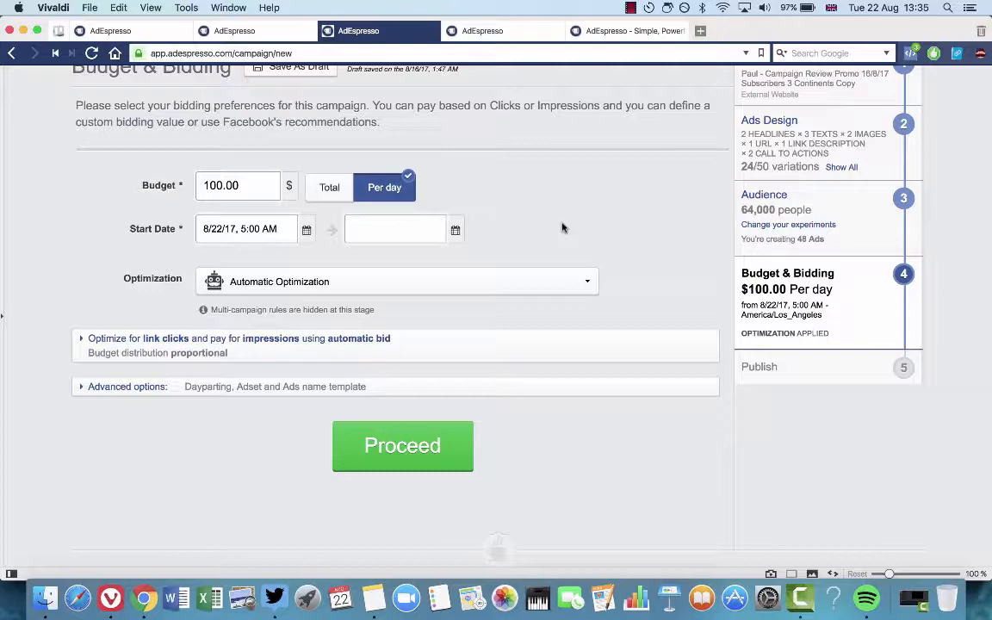
# Step: Go to the Optimization Rules tool and create a new rule set
pyautogui.click(500, 30)
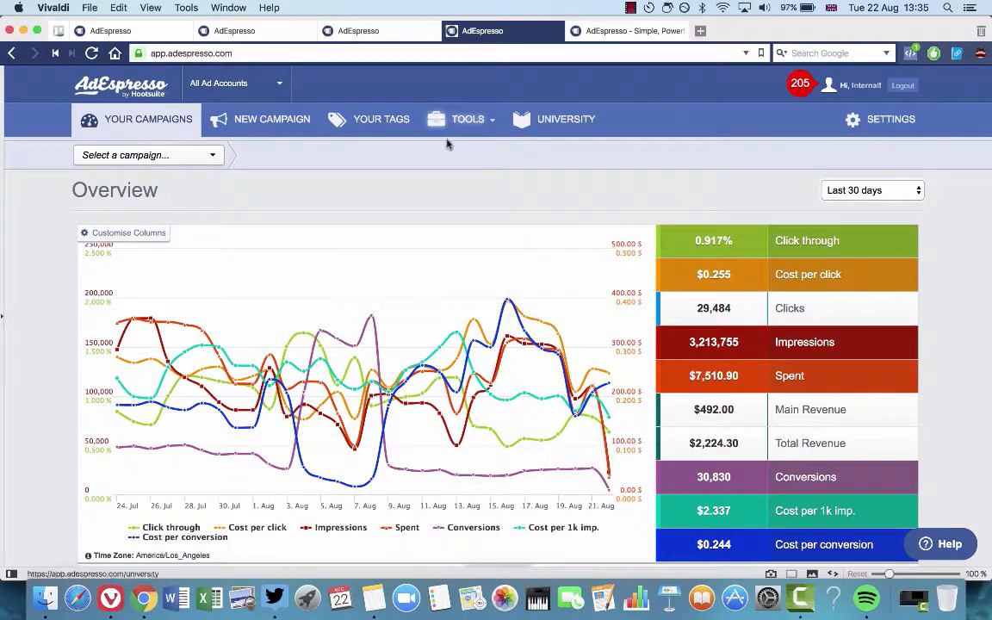
pyautogui.click(474, 123)
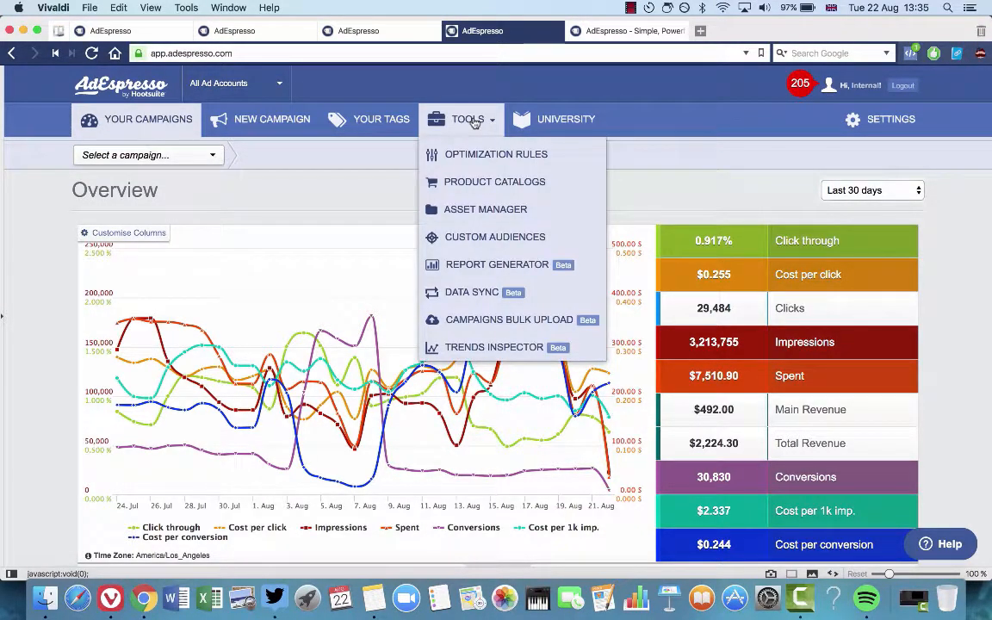
pyautogui.click(487, 153)
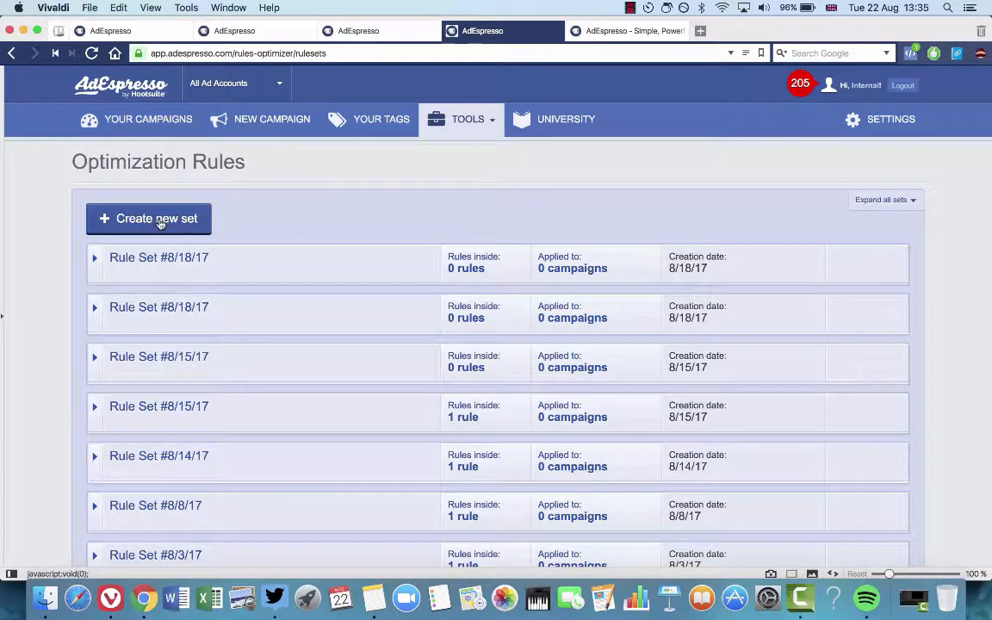
pyautogui.click(160, 222)
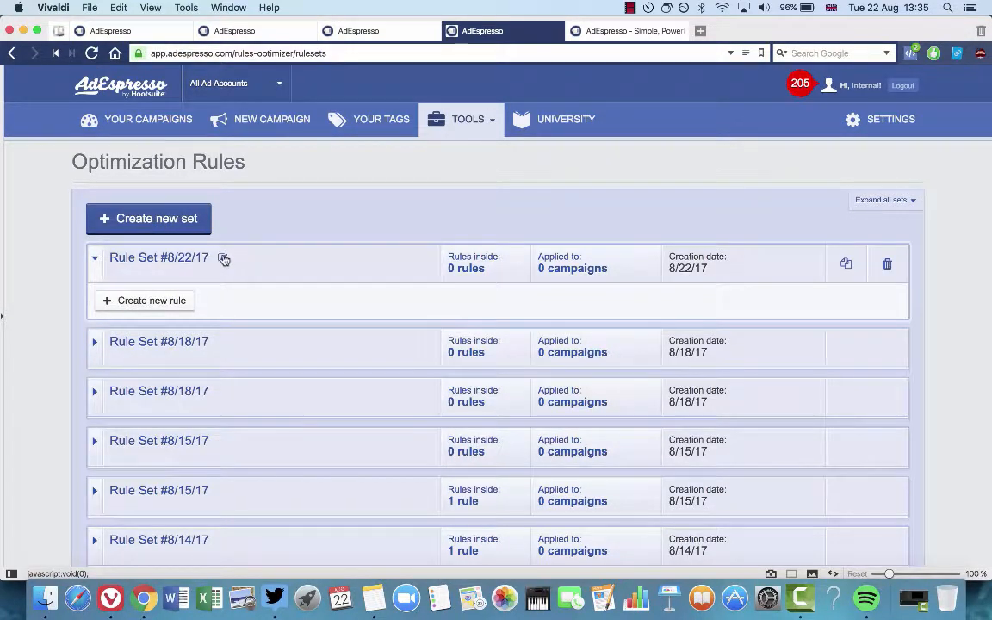
# Step: Rename the new rule set as "Frequency cap"
pyautogui.click(223, 259)
pyautogui.write('Frequ')
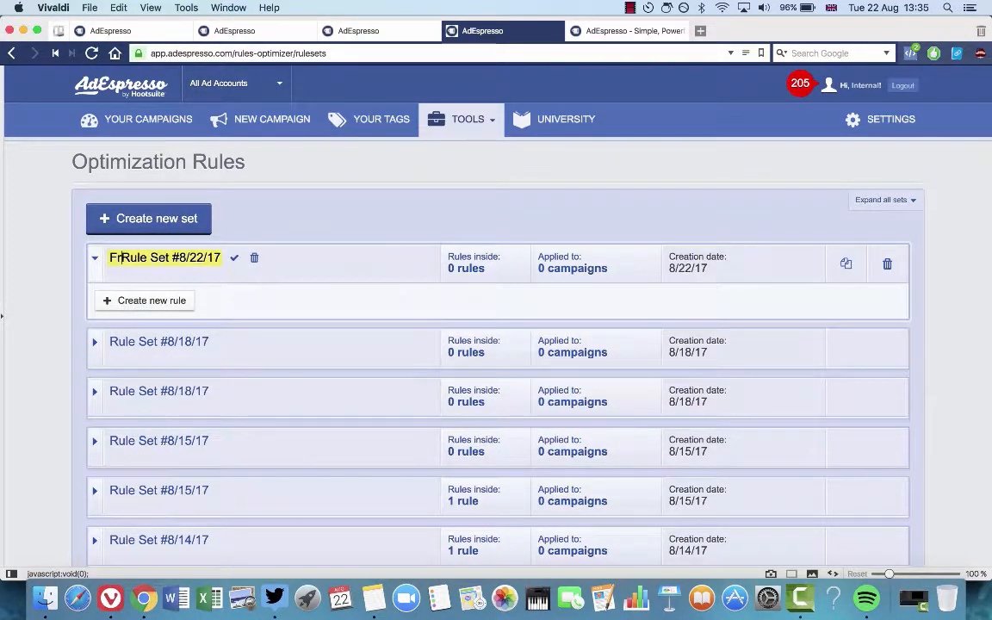
pyautogui.write('ency ca')
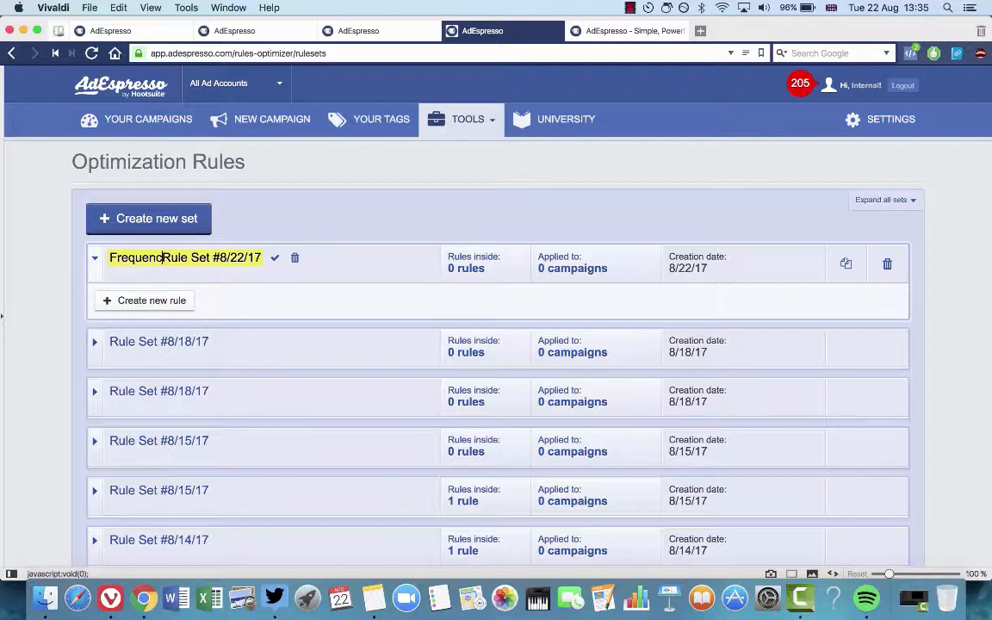
pyautogui.write('p')
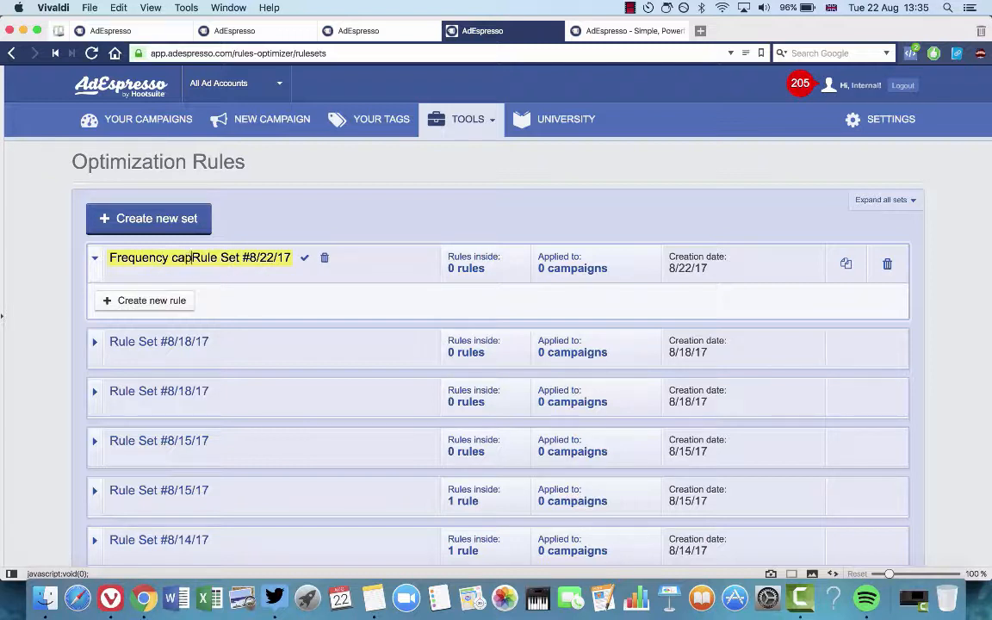
pyautogui.moveTo(193, 257); pyautogui.dragTo(292, 257)
pyautogui.press('BackSpace')
pyautogui.click(205, 258)
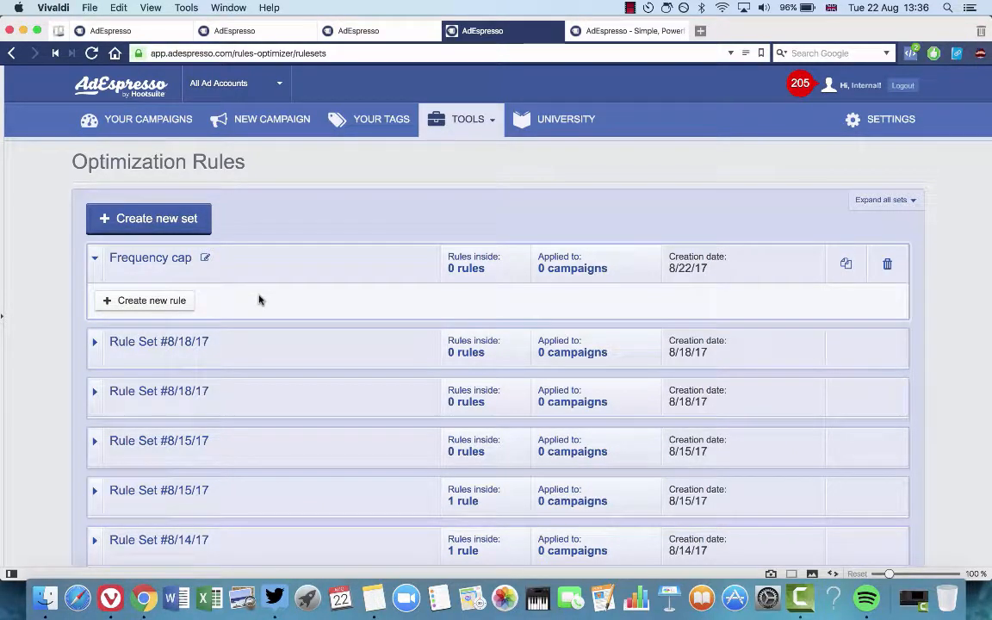
# Step: Create a new rule in the Frequency cap set with the condition that the ad has a Frequency greater than 6
pyautogui.click(158, 303)
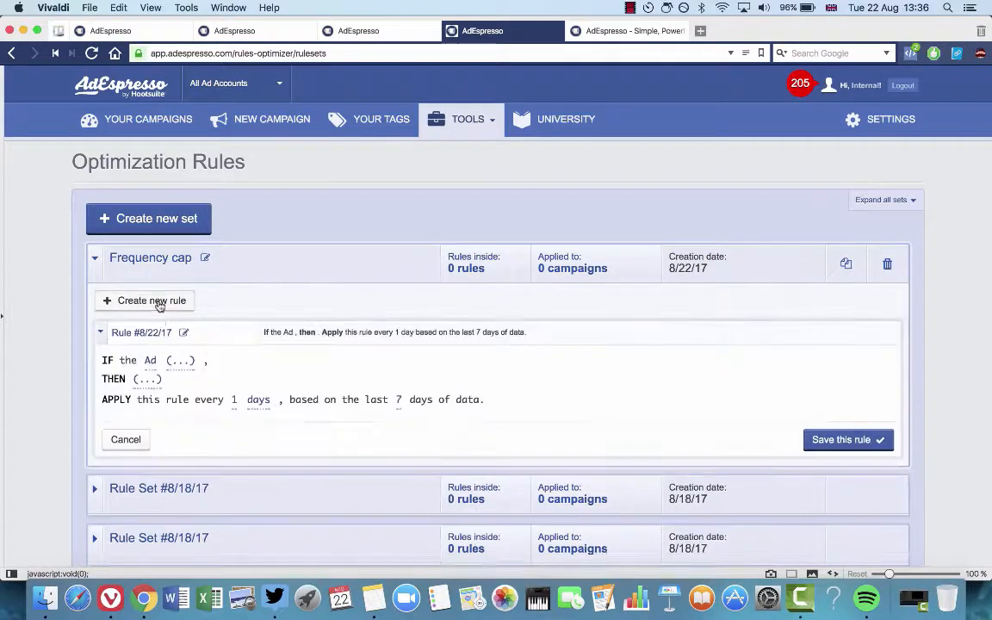
pyautogui.scroll(-5, 158, 306)
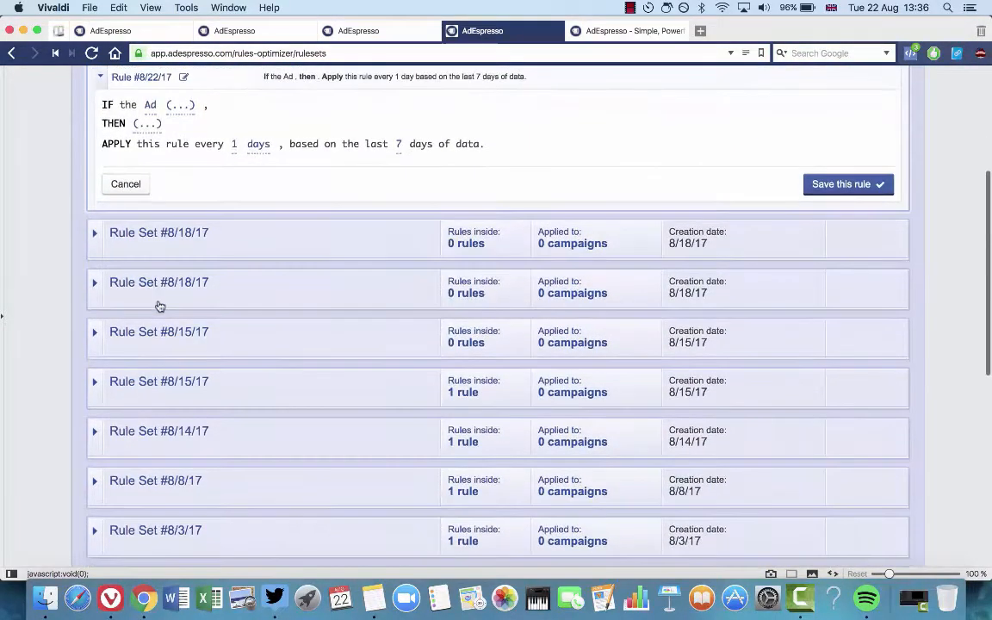
pyautogui.scroll(2, 159, 306)
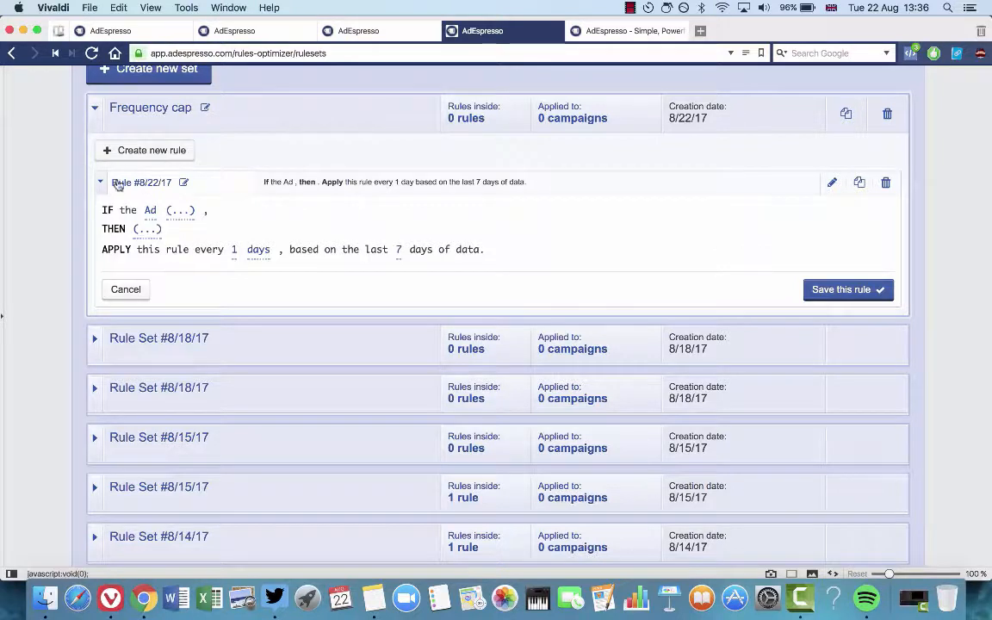
pyautogui.click(180, 210)
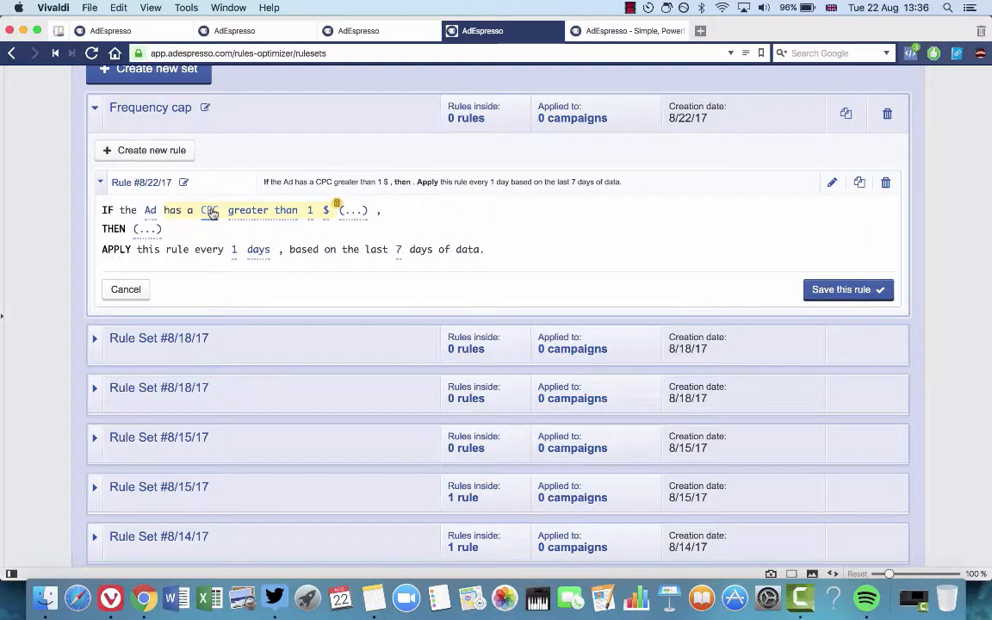
pyautogui.click(210, 210)
pyautogui.click(226, 186)
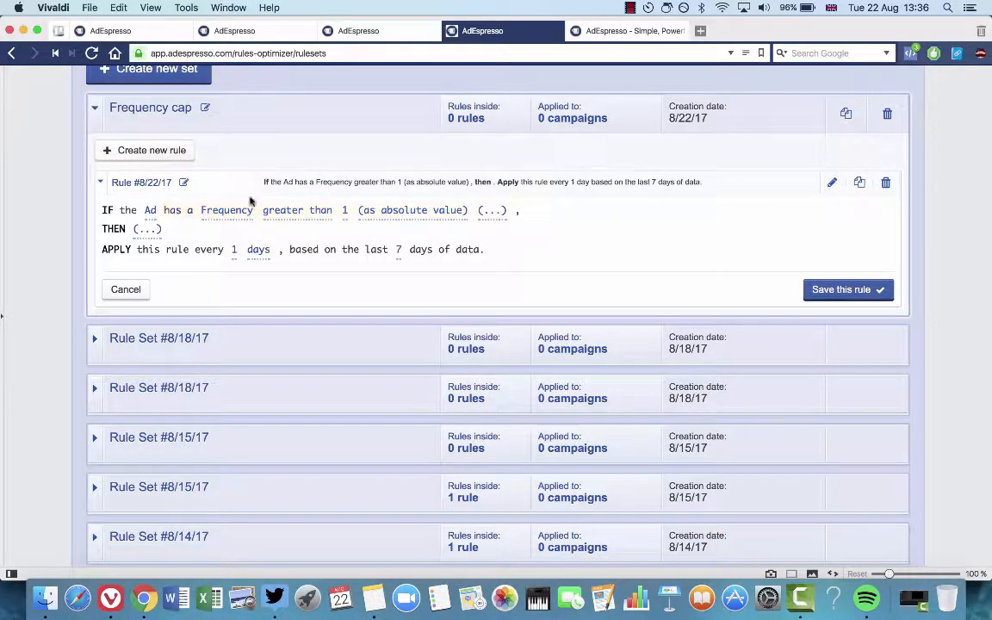
pyautogui.click(344, 211)
pyautogui.click(354, 208)
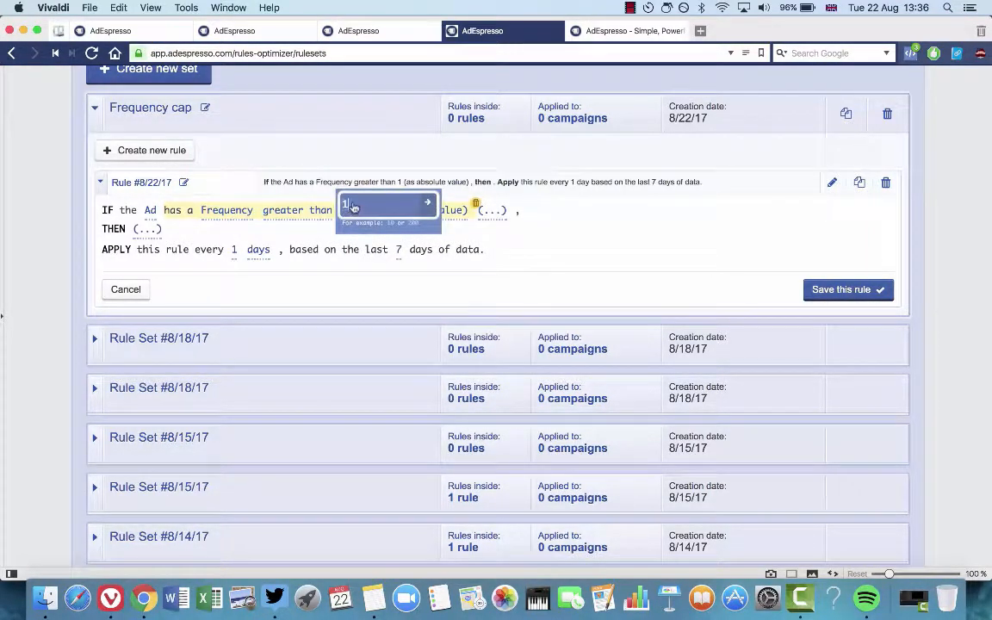
pyautogui.press('BackSpace')
pyautogui.write('6')
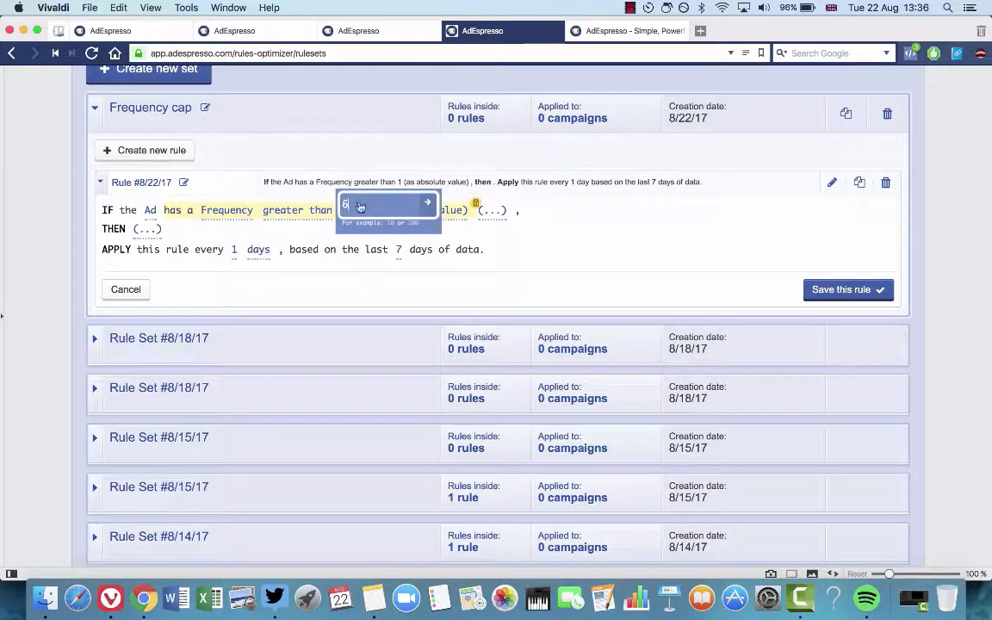
pyautogui.click(427, 203)
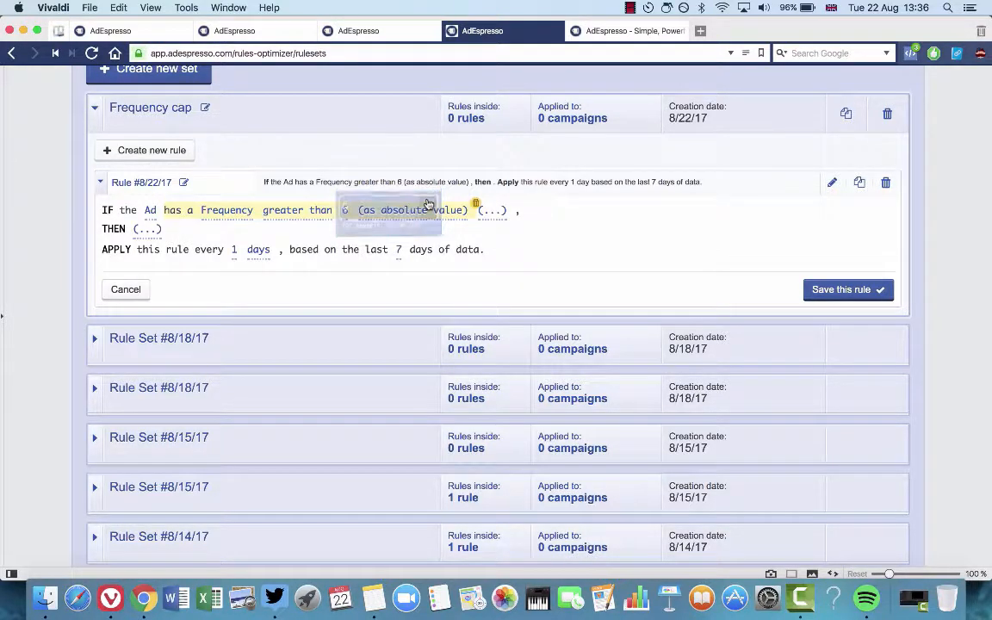
# Step: Set the rule's action to pause the ad, base it on the last 1 day of data, and save the rule
pyautogui.click(146, 230)
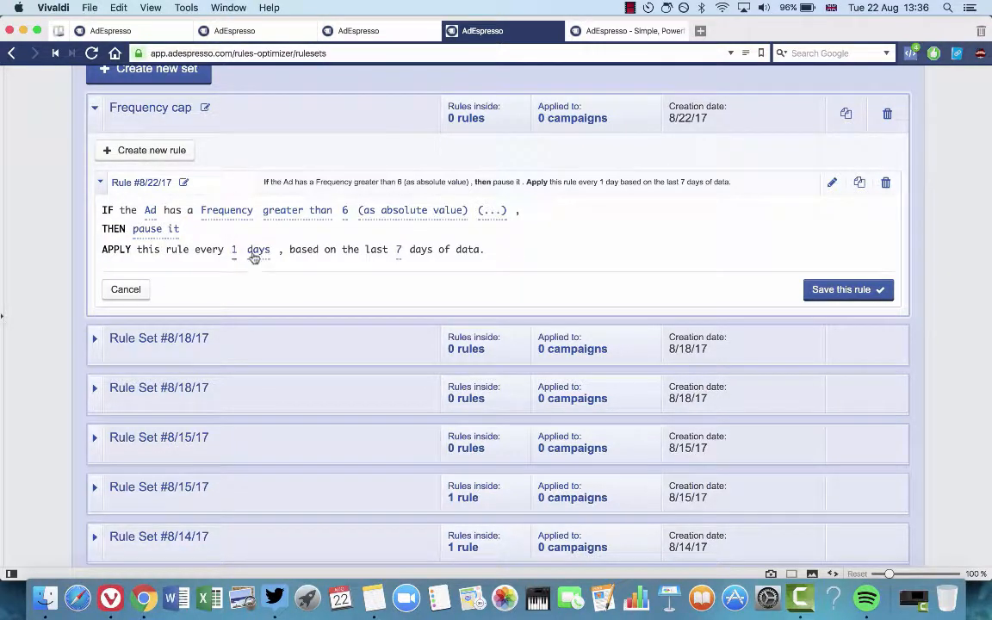
pyautogui.click(398, 251)
pyautogui.write('1')
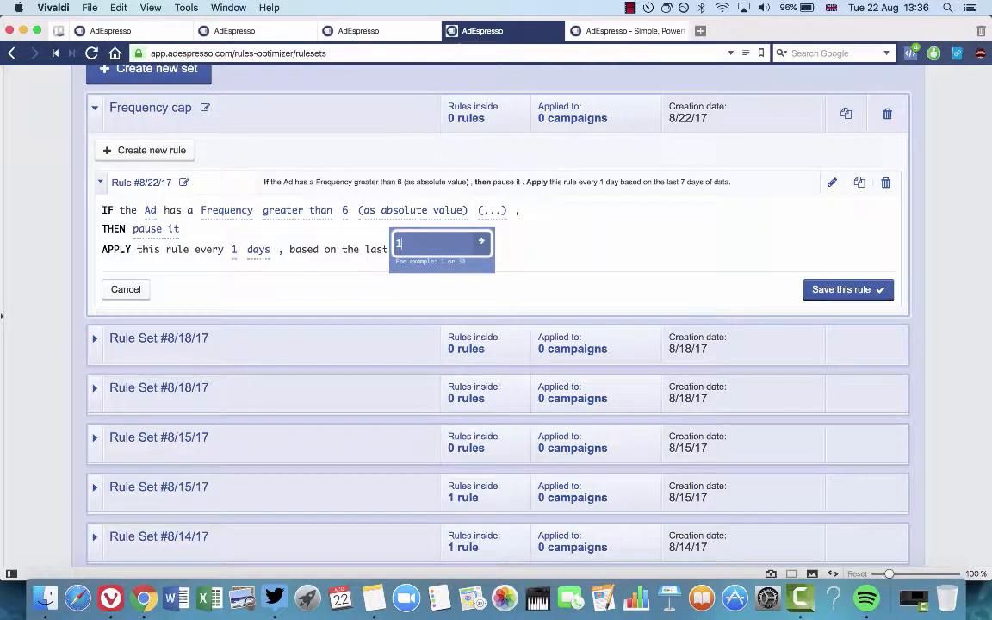
pyautogui.click(481, 242)
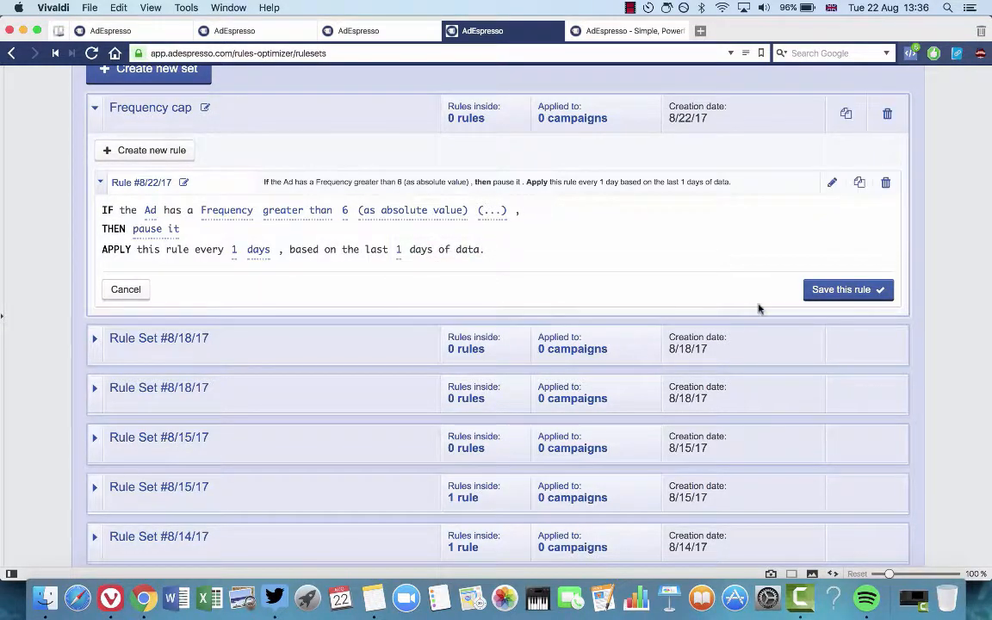
pyautogui.click(832, 292)
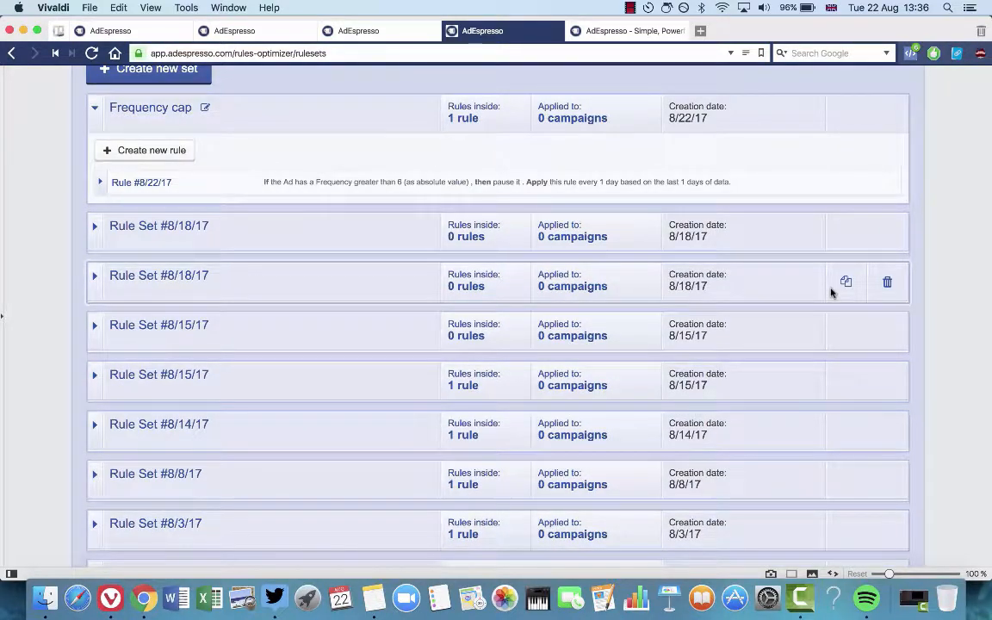
pyautogui.scroll(1, 302, 172)
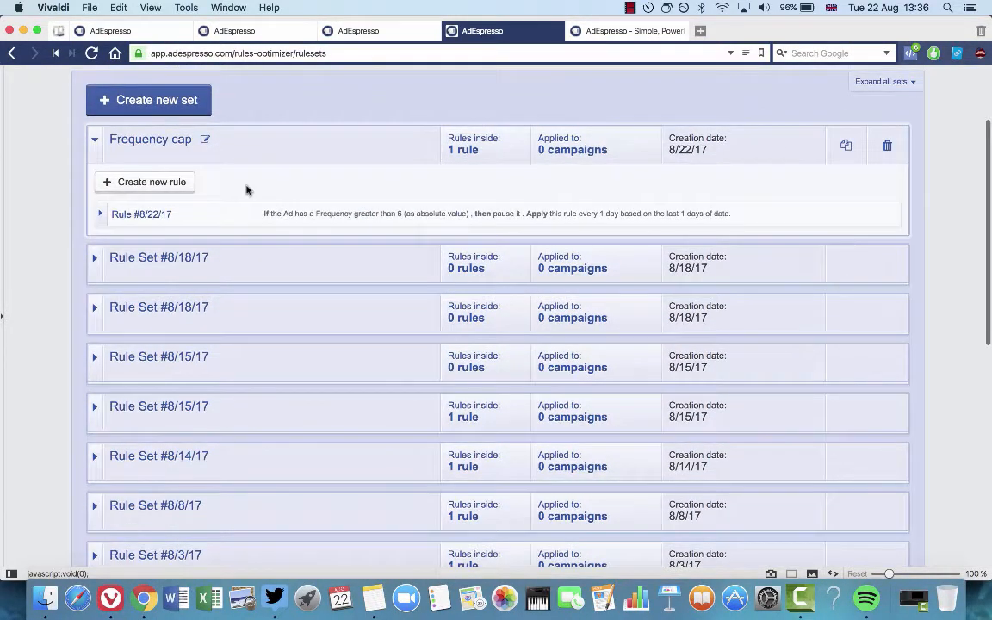
# Step: Create another rule set and rename it "Pausing Rule"
pyautogui.scroll(3, 245, 189)
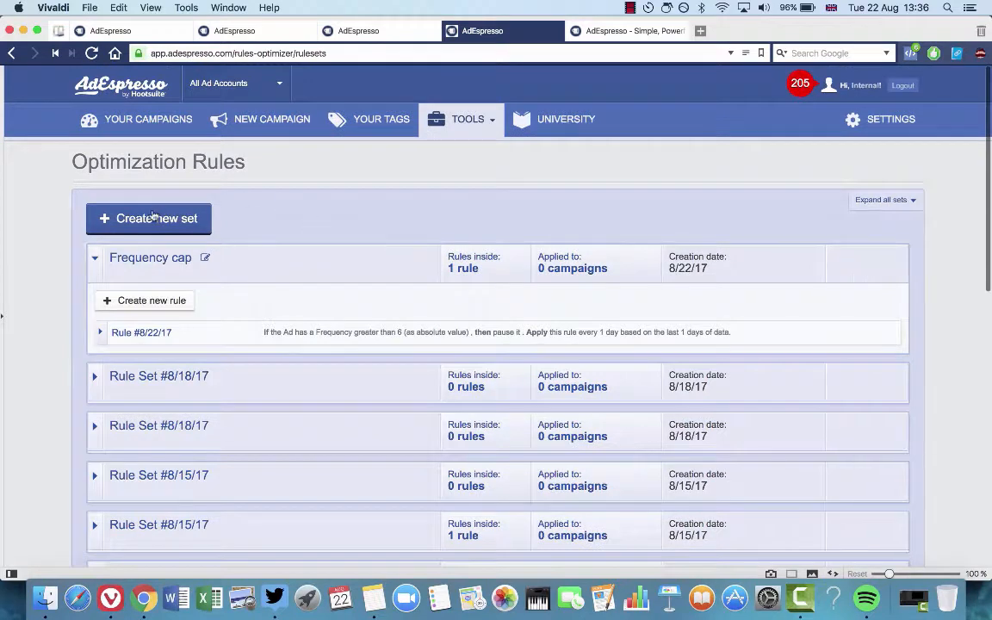
pyautogui.click(153, 218)
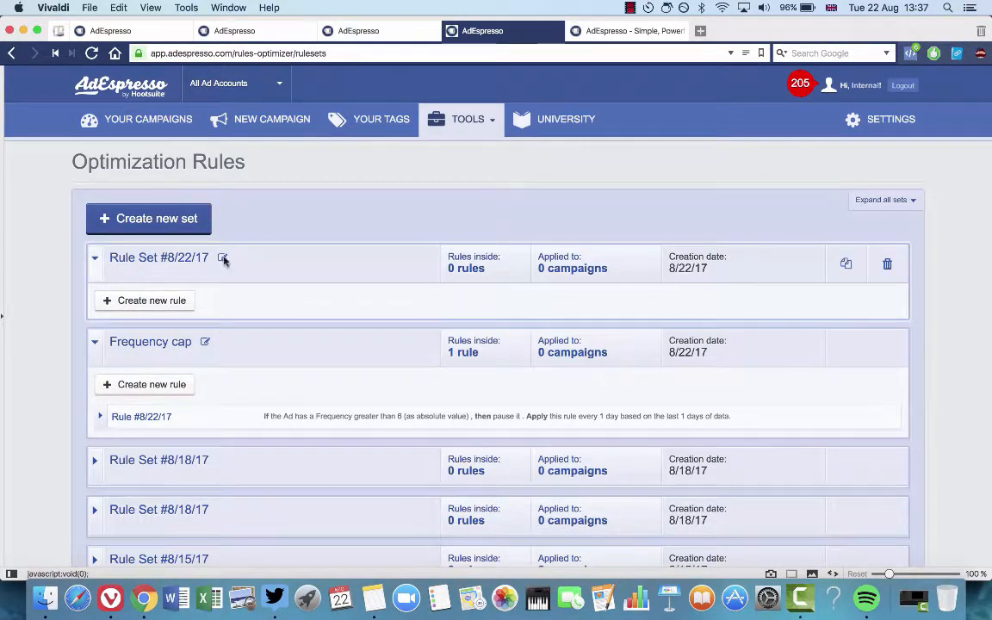
pyautogui.click(222, 258)
pyautogui.moveTo(209, 257); pyautogui.dragTo(110, 256)
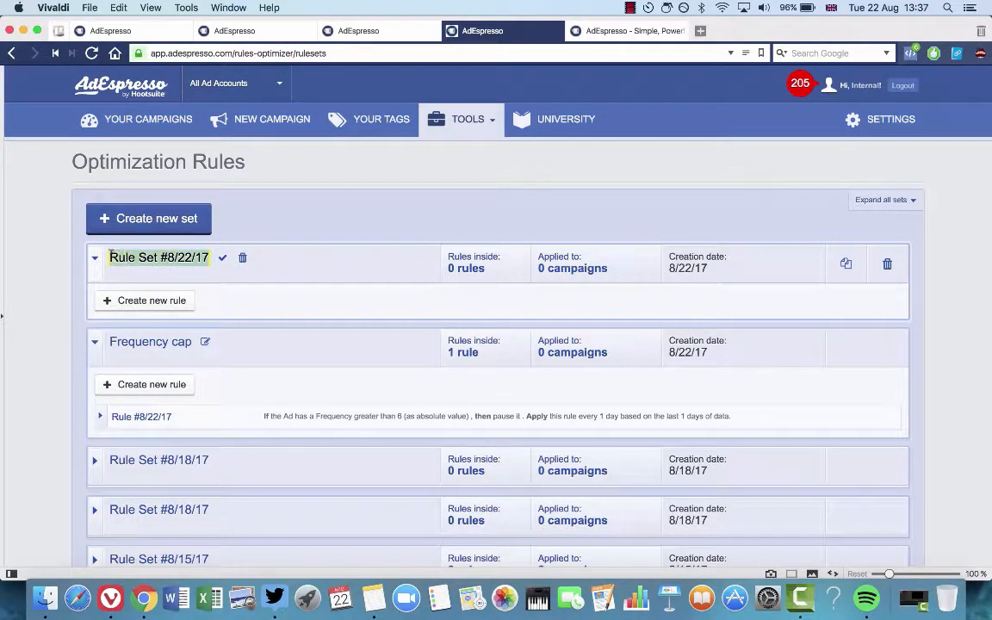
pyautogui.press('BackSpace')
pyautogui.write('Pa')
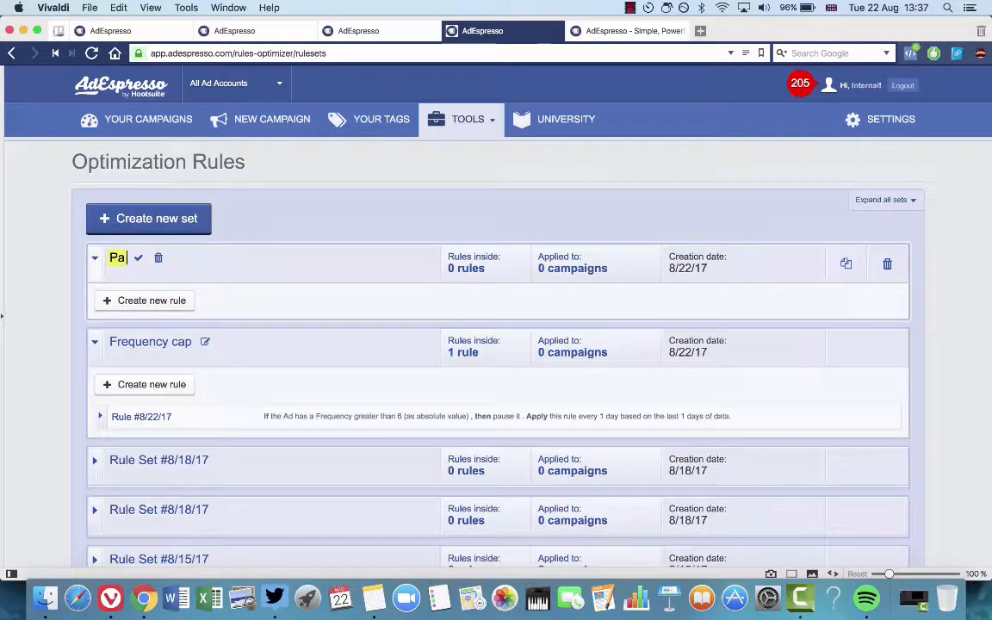
pyautogui.write('using Rul')
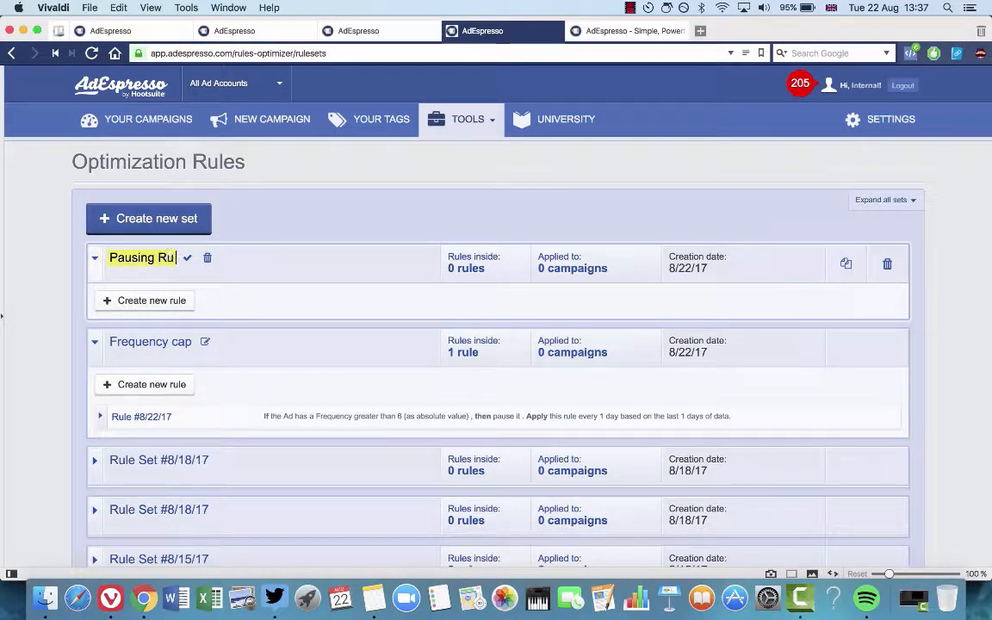
pyautogui.write('e')
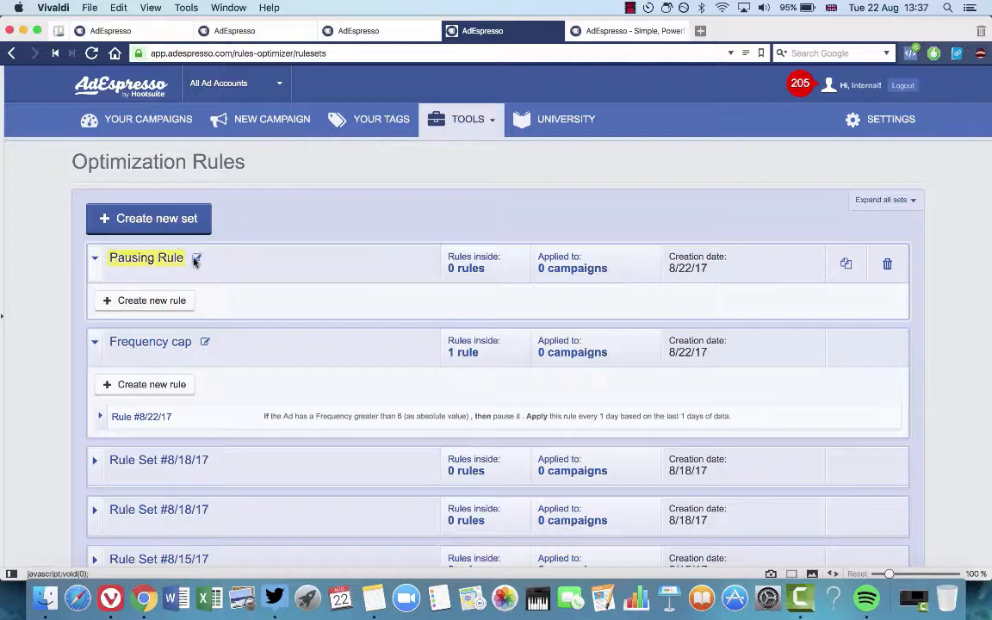
pyautogui.click(191, 257)
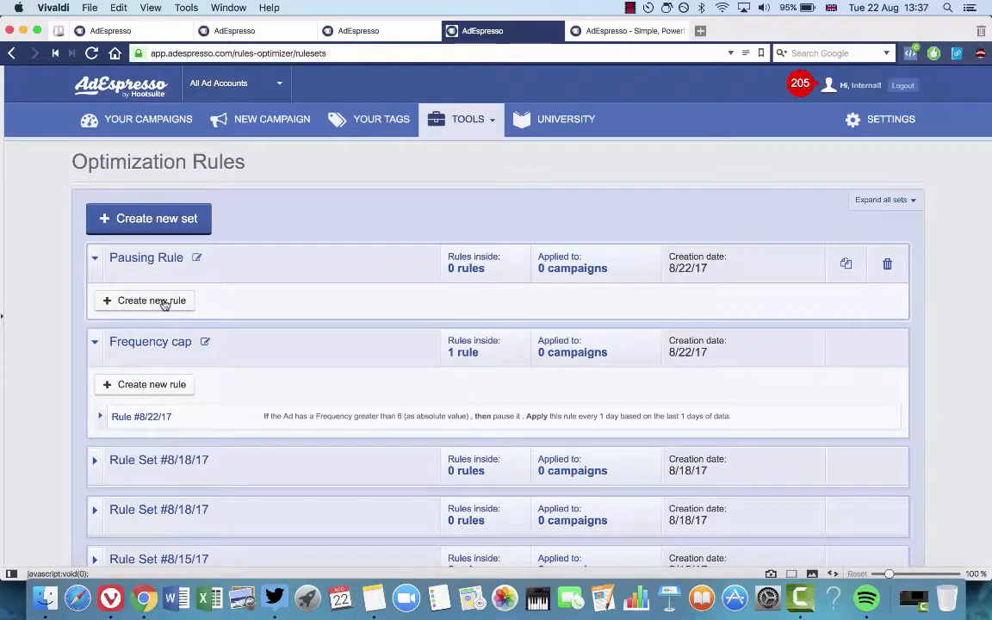
# Step: Create a new rule in the Pausing Rule set with the condition that the ad has a CPA greater than $50
pyautogui.click(164, 301)
pyautogui.scroll(-5, 164, 304)
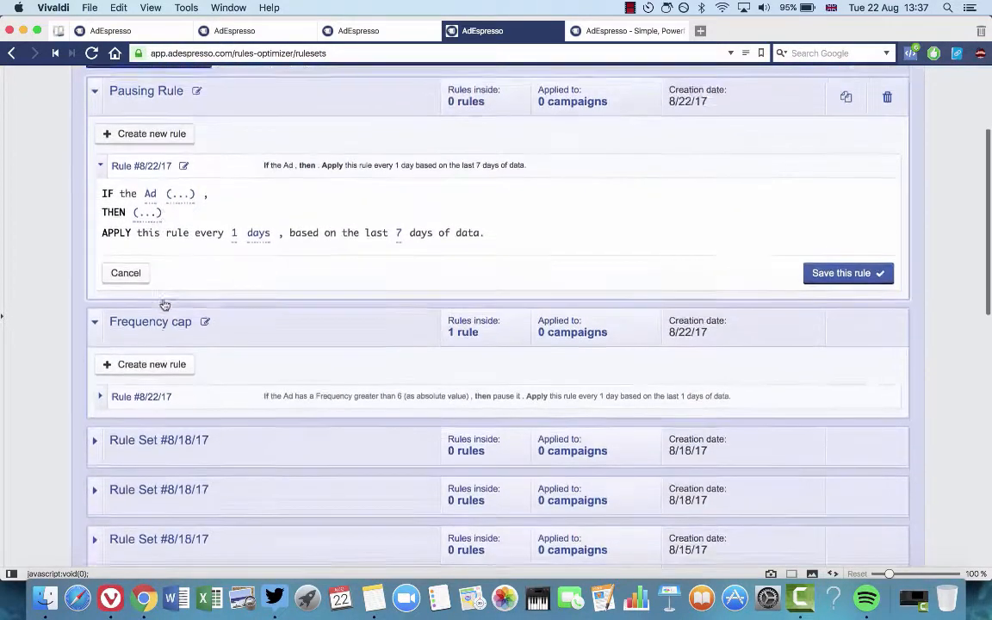
pyautogui.scroll(3, 165, 304)
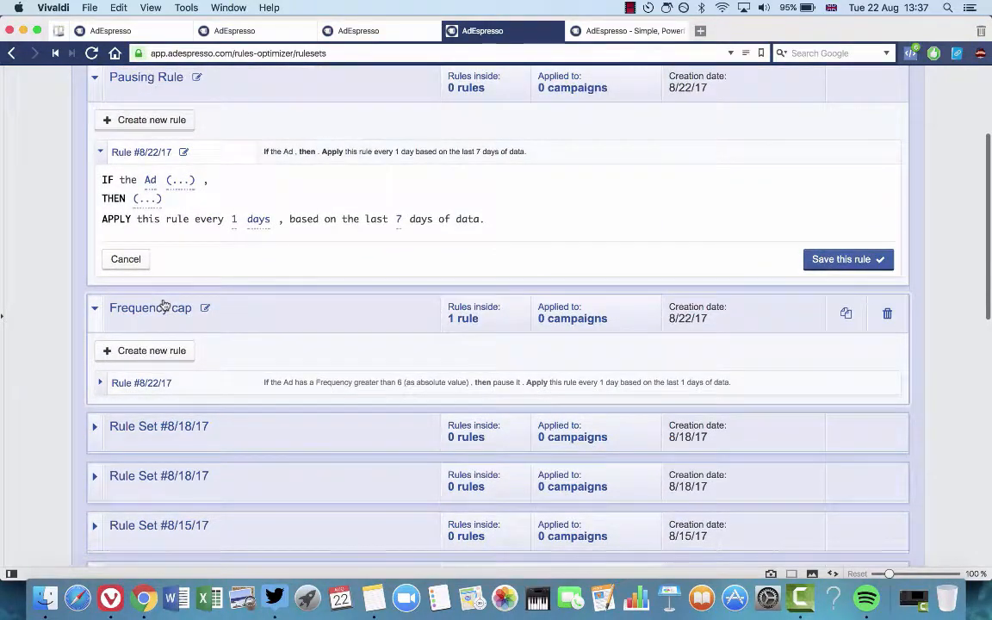
pyautogui.click(149, 182)
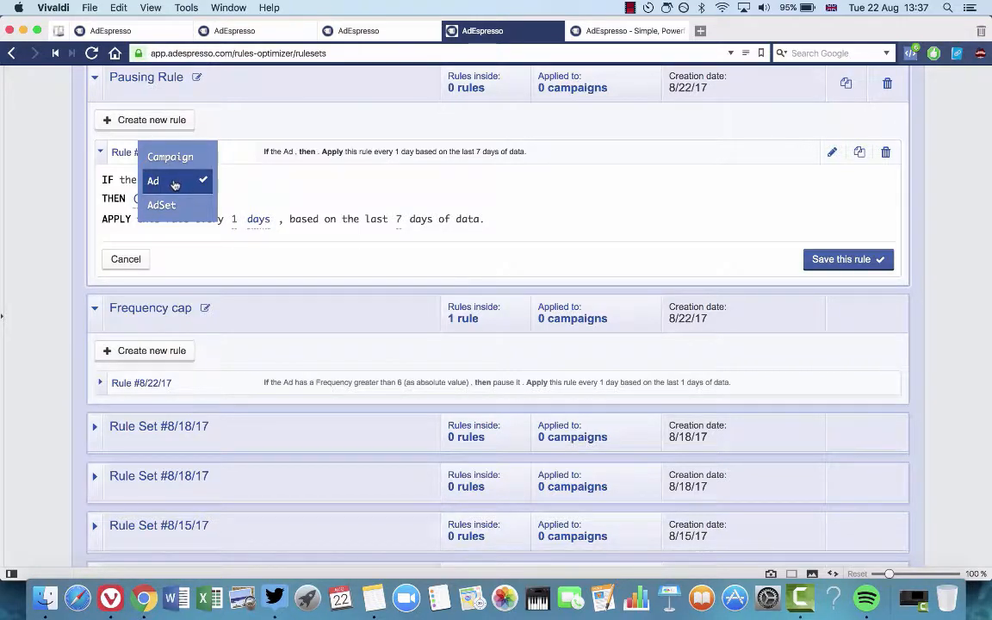
pyautogui.click(175, 184)
pyautogui.click(183, 180)
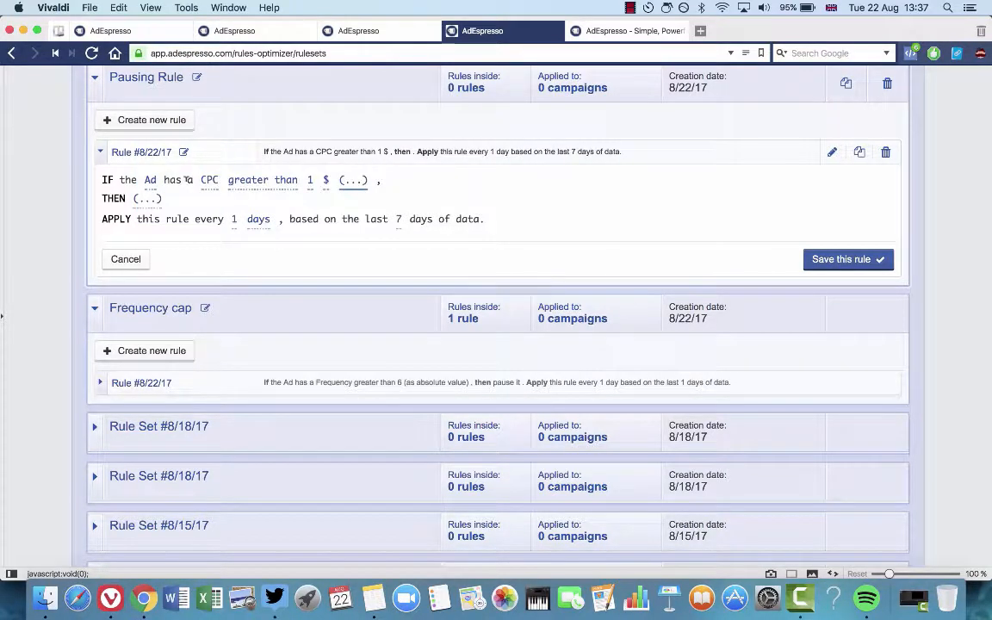
pyautogui.click(210, 181)
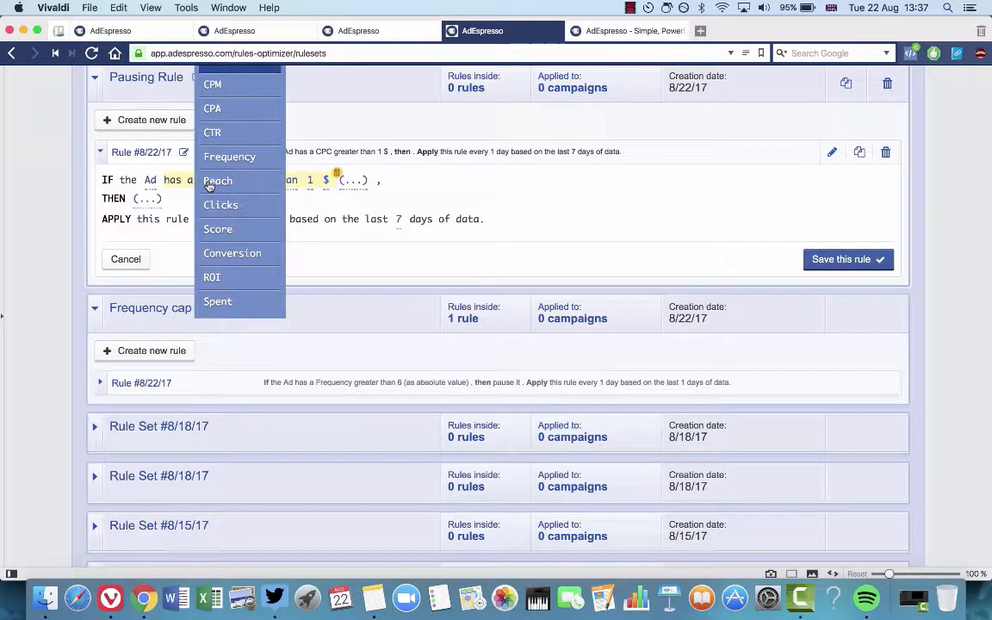
pyautogui.click(217, 109)
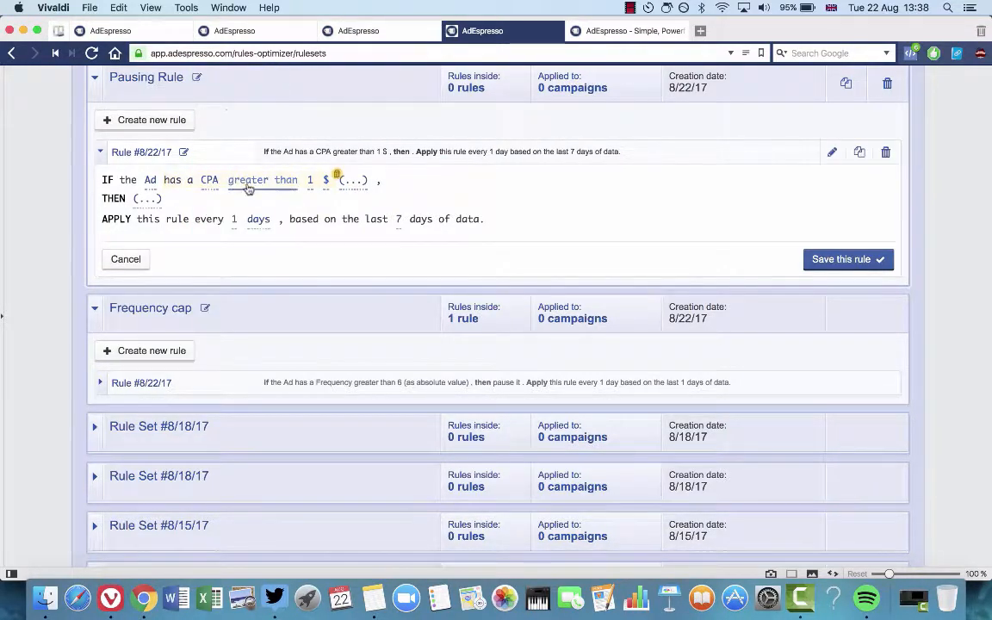
pyautogui.click(310, 180)
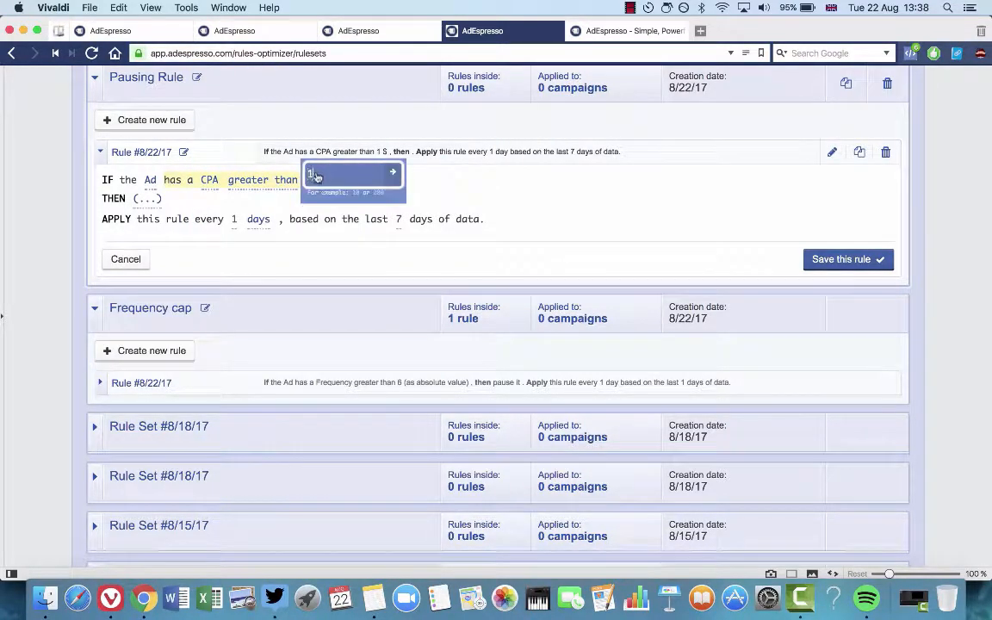
pyautogui.write('50')
pyautogui.click(394, 174)
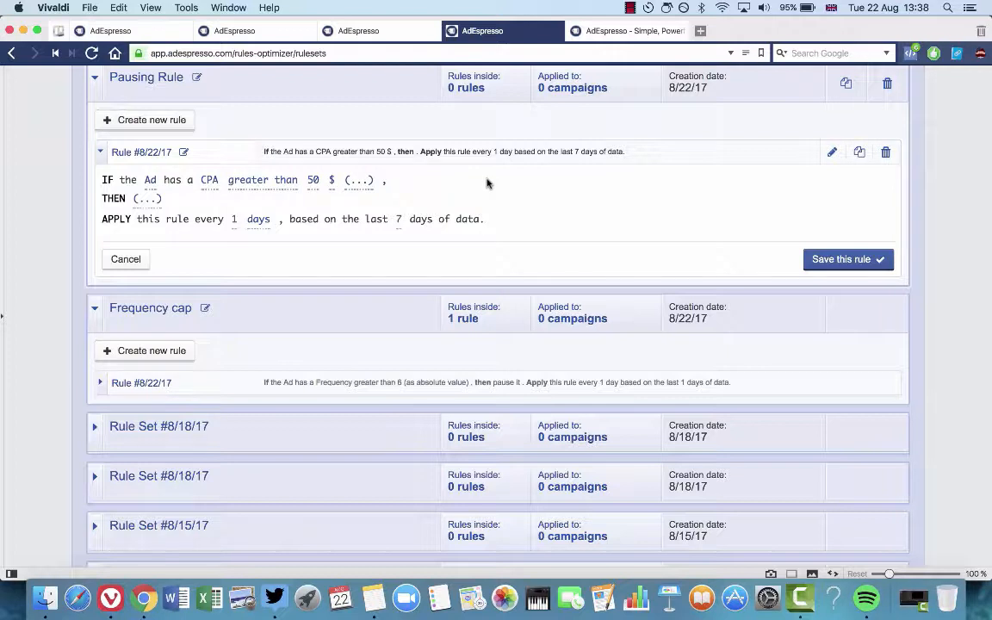
# Step: Set the CPA rule's action to pause the ad, base it on the last 3 days of data, and save the rule
pyautogui.click(148, 199)
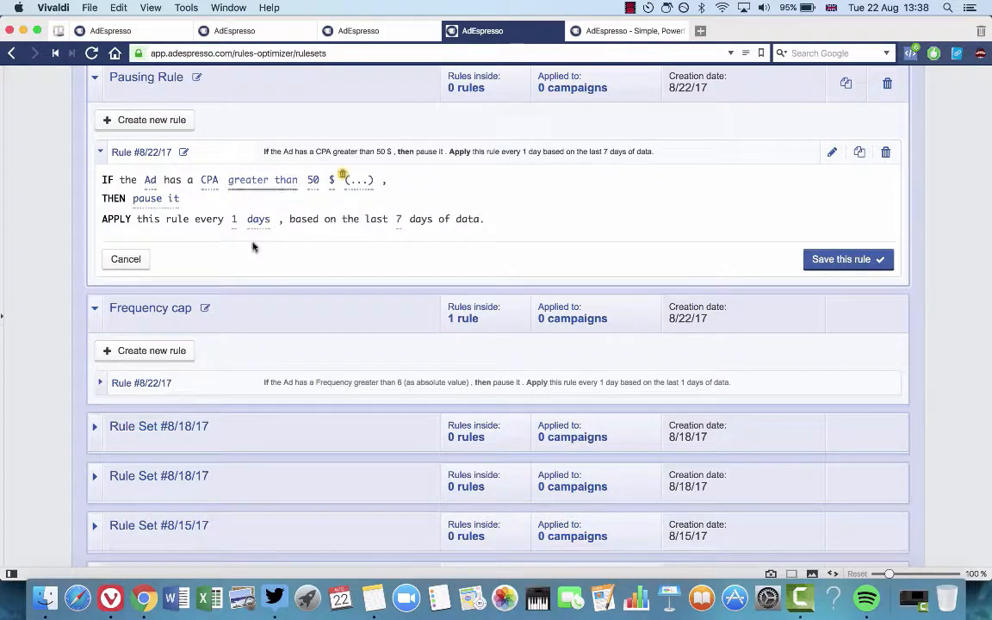
pyautogui.click(399, 221)
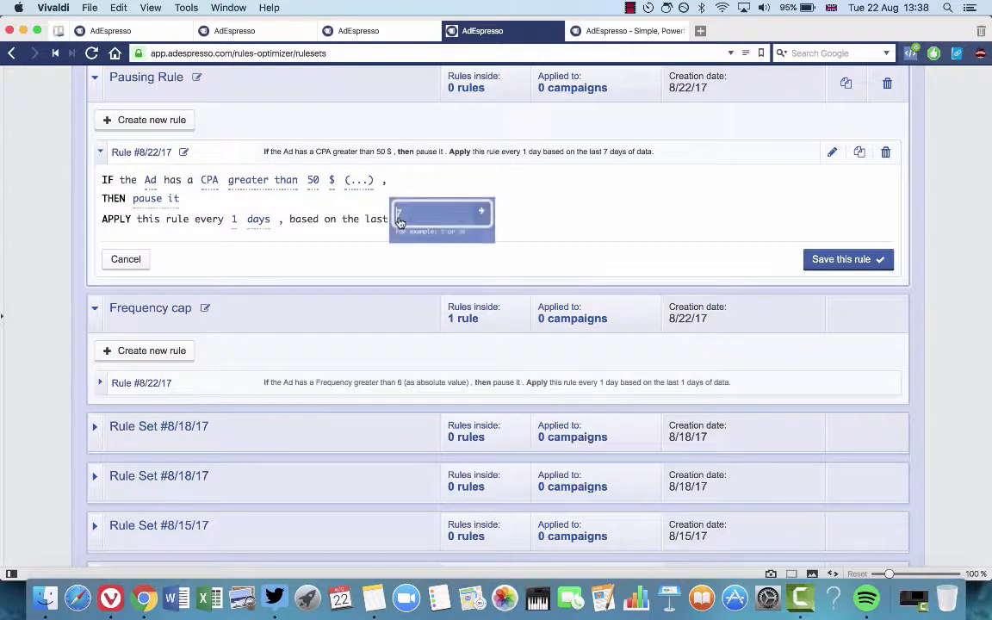
pyautogui.write('3')
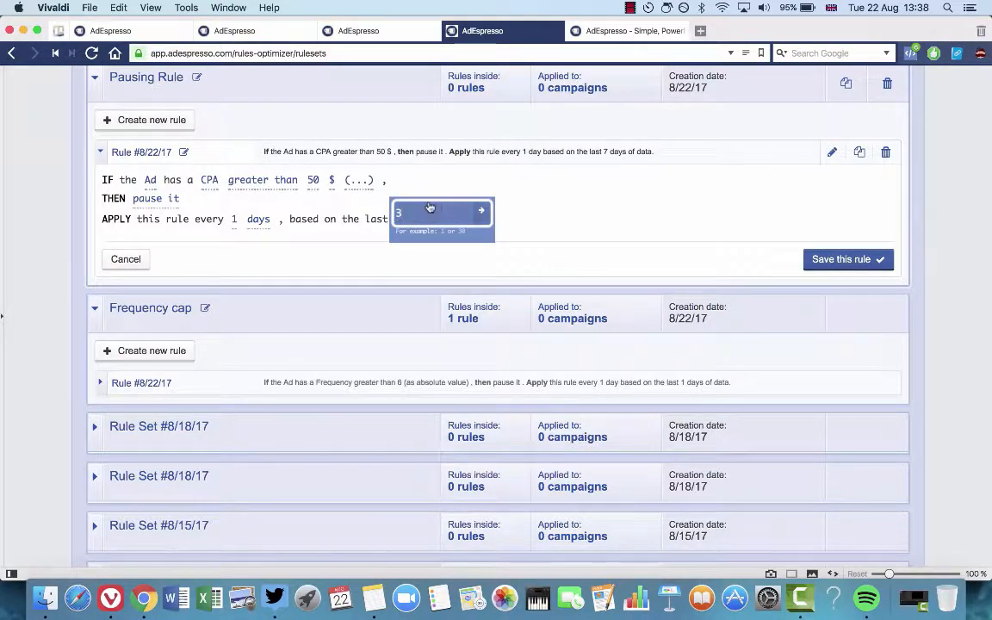
pyautogui.click(481, 211)
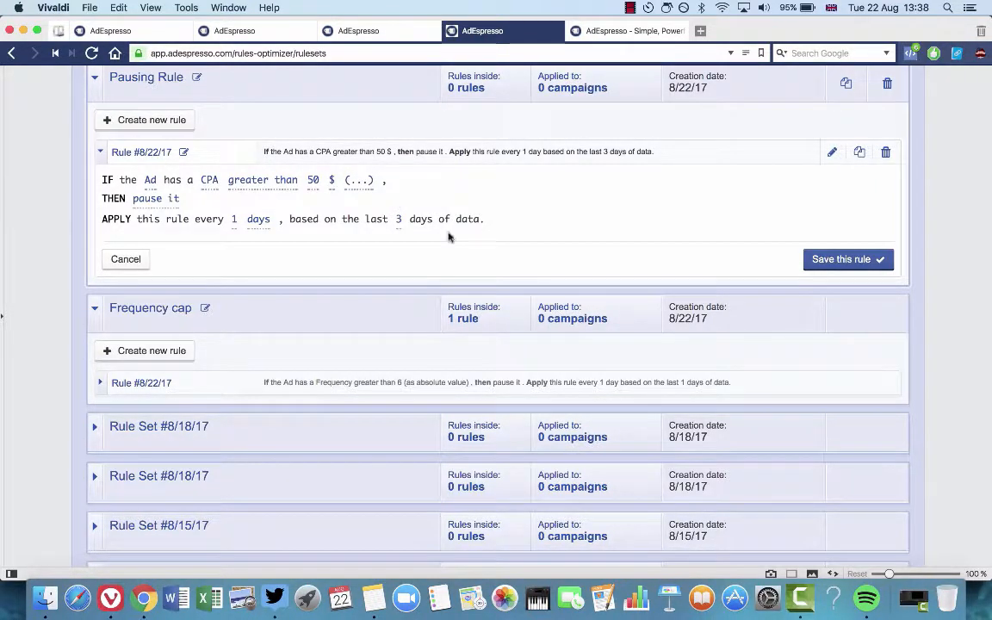
pyautogui.click(835, 263)
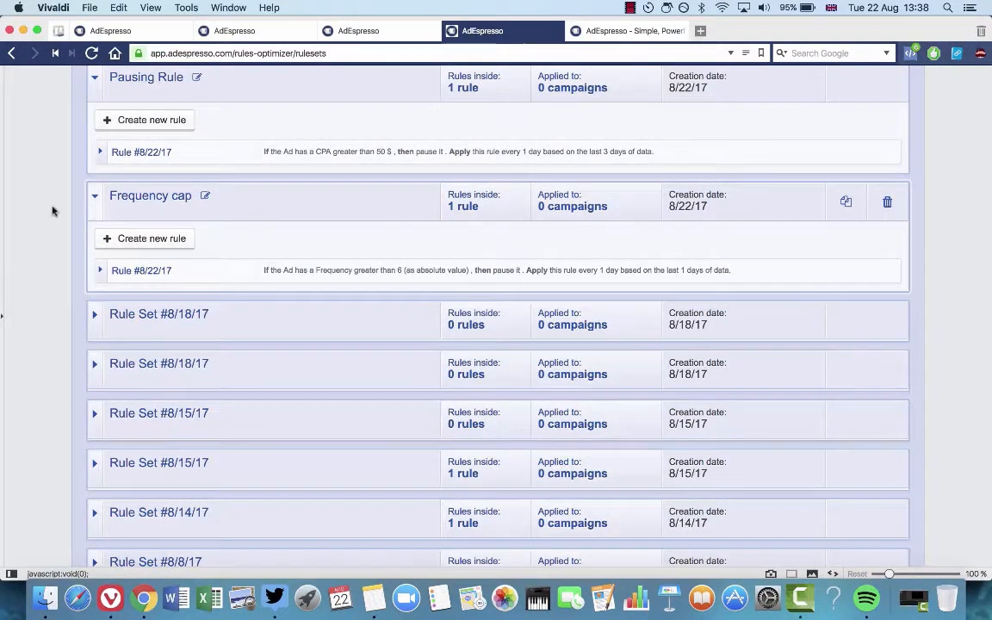
# Step: Create a further rule set and rename it "Scaling Rule"
pyautogui.scroll(3, 49, 209)
pyautogui.scroll(2, 50, 209)
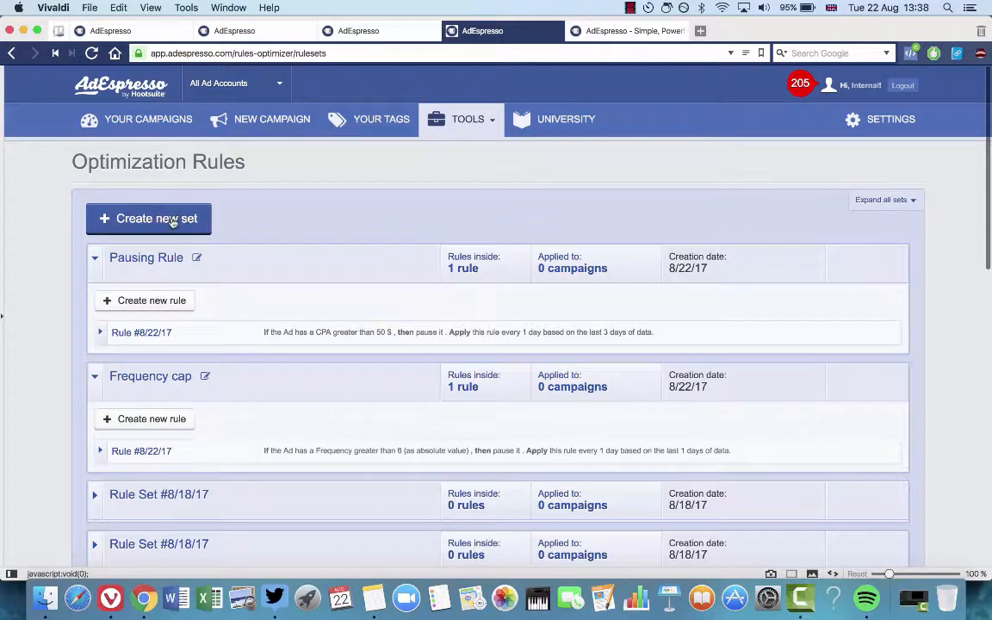
pyautogui.click(157, 148)
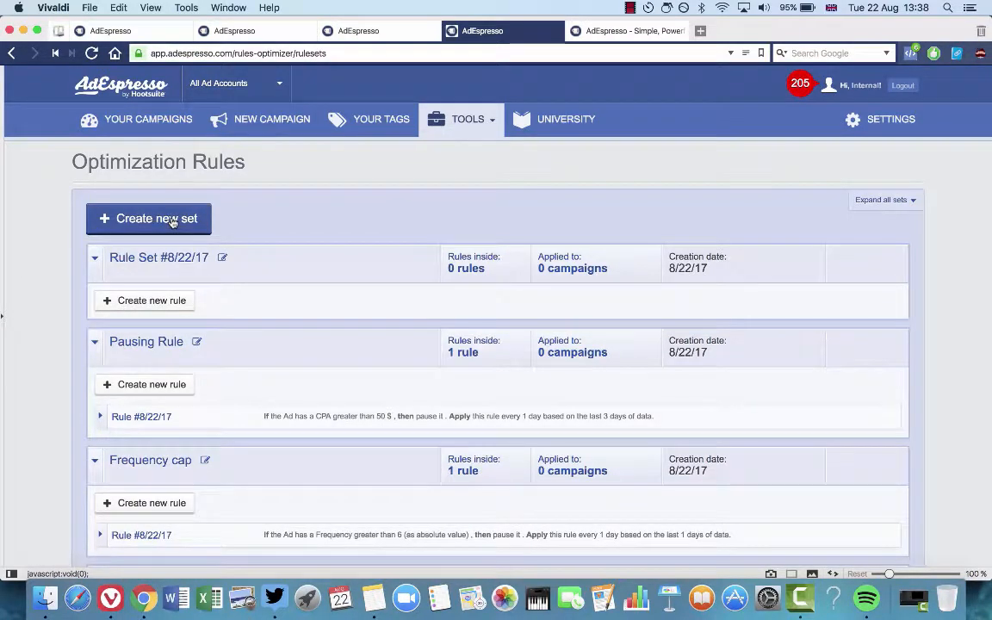
pyautogui.click(221, 257)
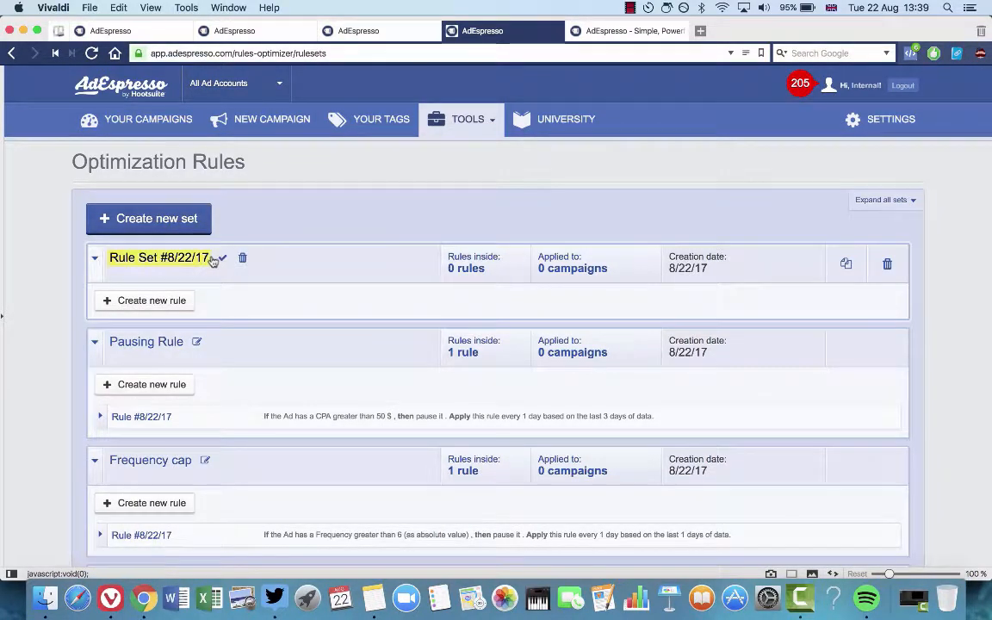
pyautogui.moveTo(207, 256); pyautogui.dragTo(109, 256)
pyautogui.write('Sc')
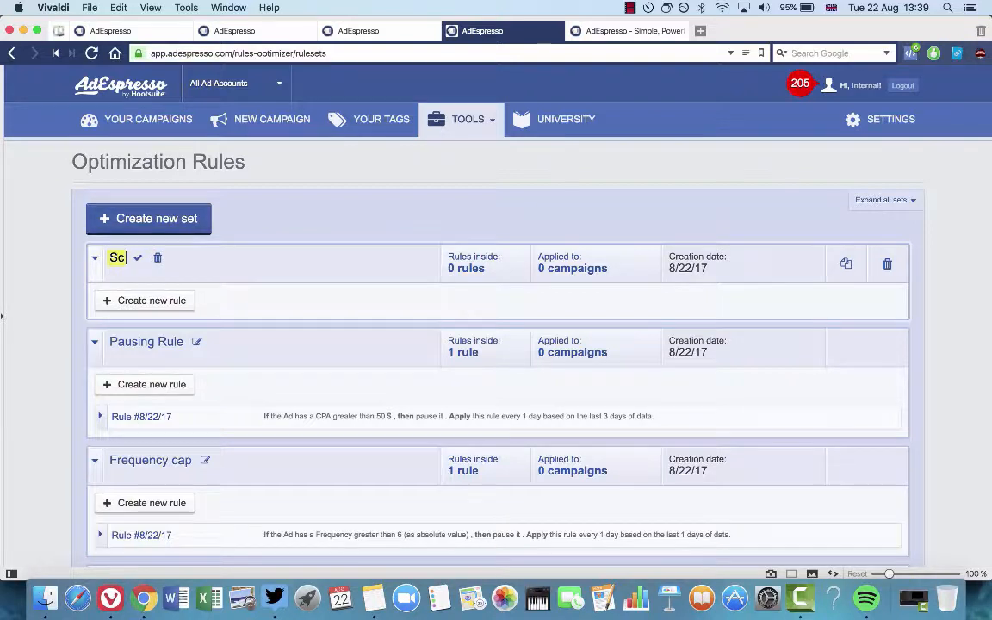
pyautogui.write('aling Rule')
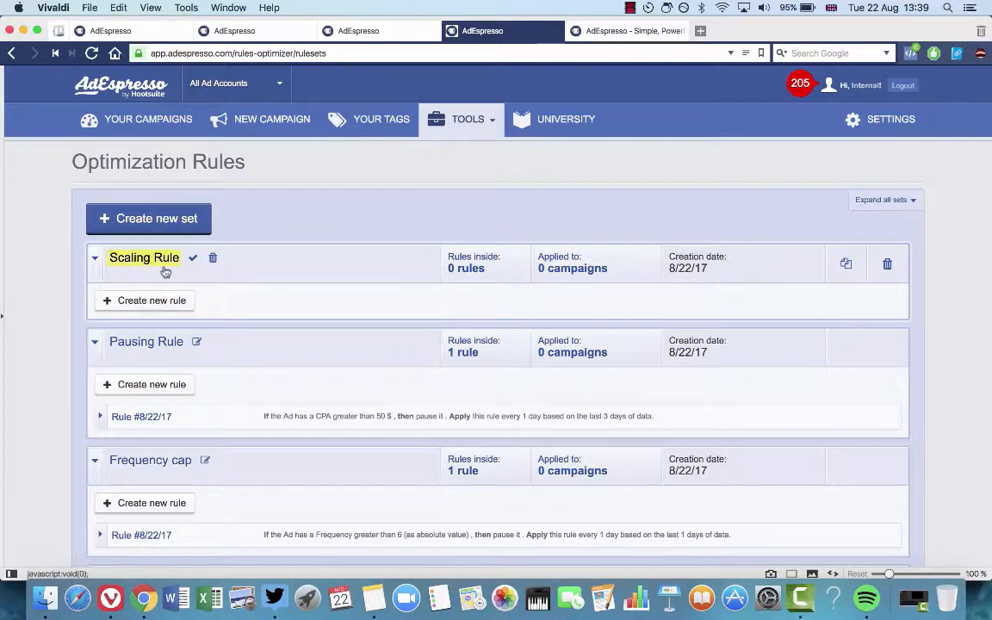
pyautogui.click(194, 260)
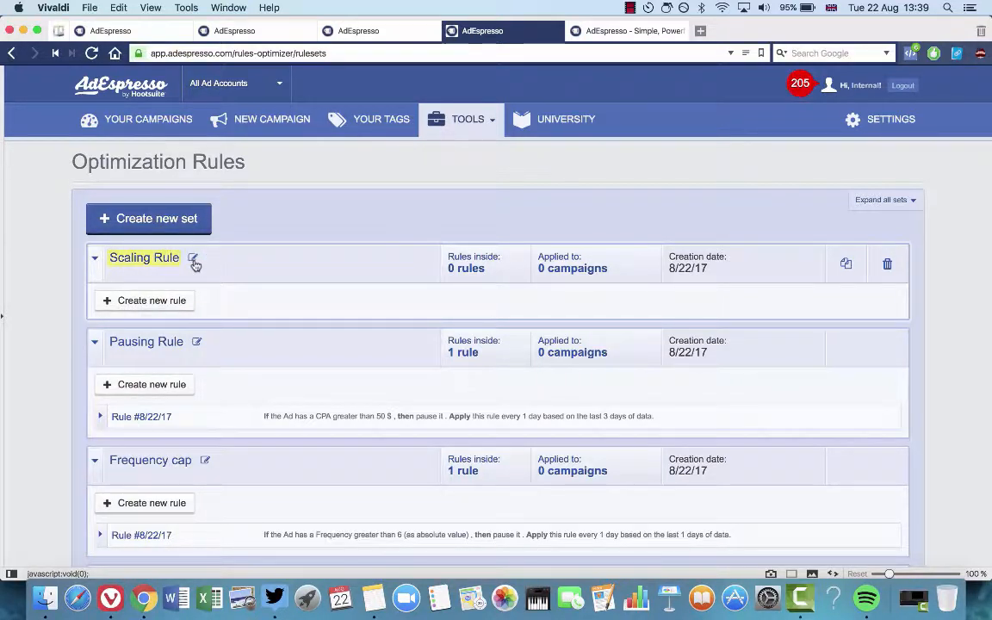
# Step: Create a new rule in the Scaling Rule set with the condition that the AdSet has a CPA lower than $20
pyautogui.click(155, 306)
pyautogui.scroll(-6, 155, 305)
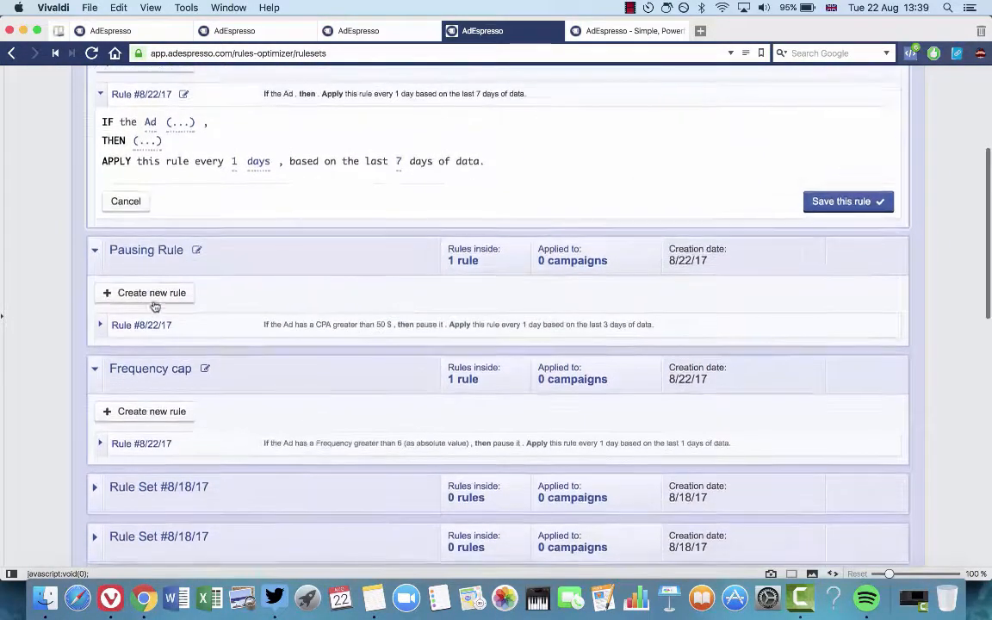
pyautogui.scroll(1, 155, 306)
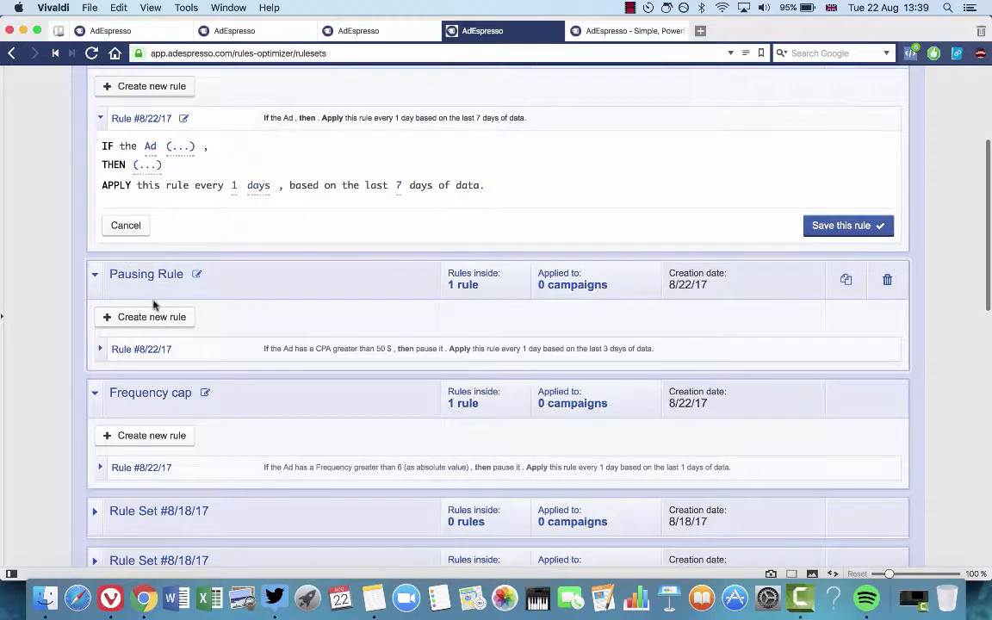
pyautogui.click(151, 147)
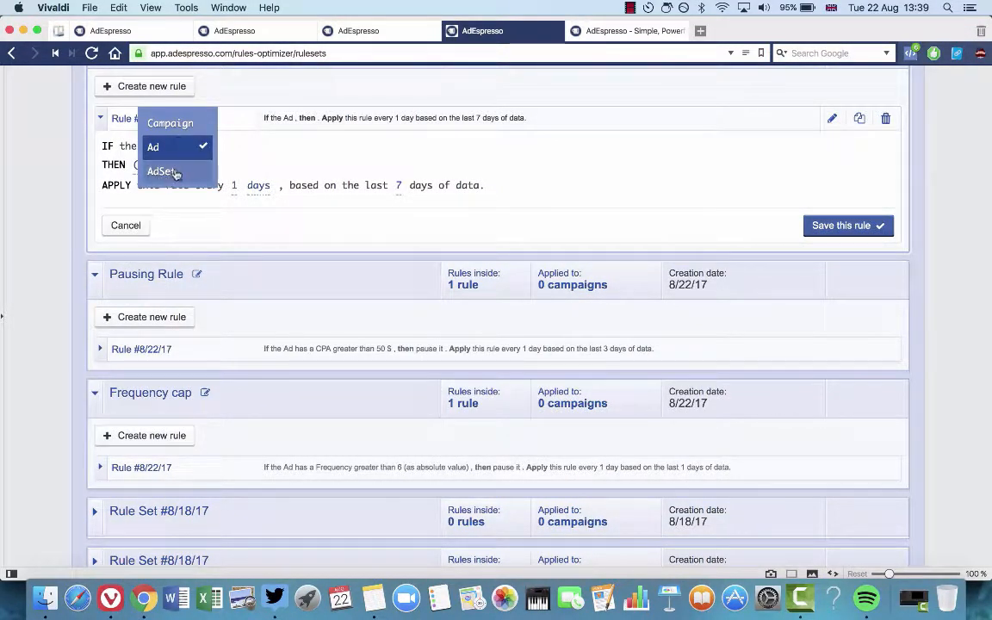
pyautogui.click(160, 170)
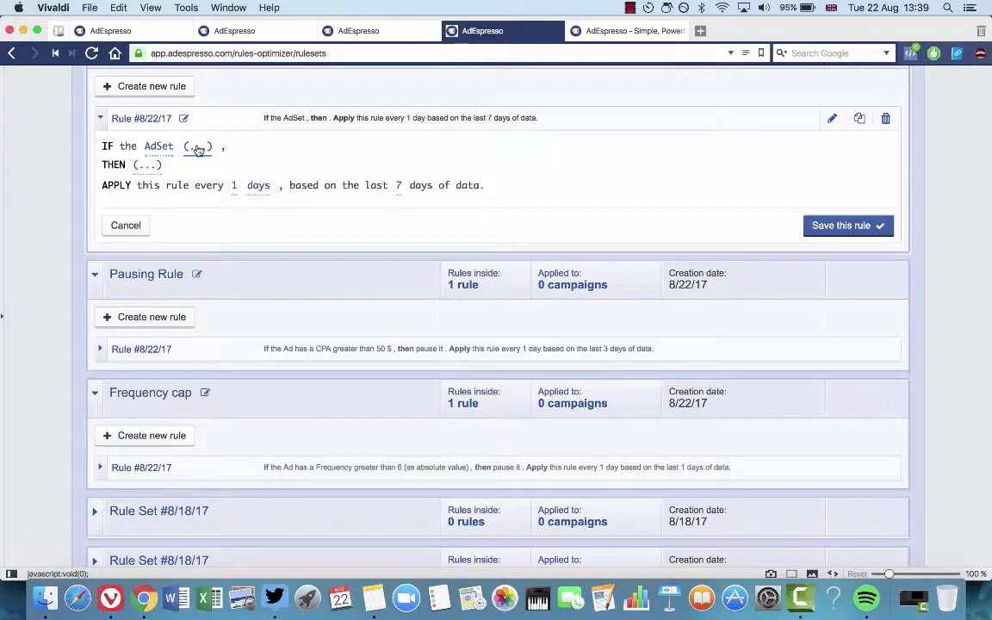
pyautogui.click(196, 147)
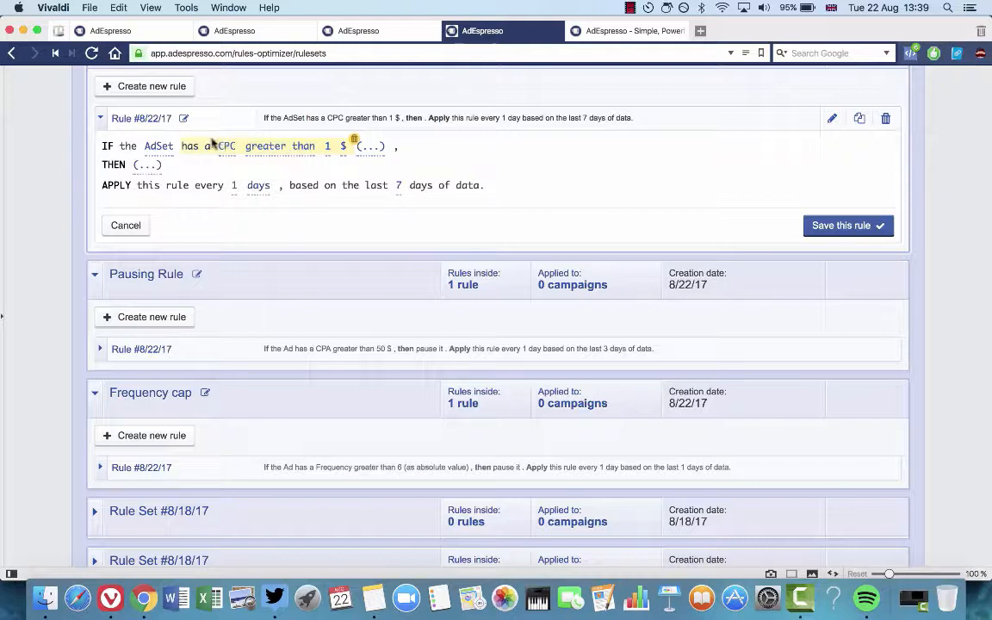
pyautogui.click(226, 147)
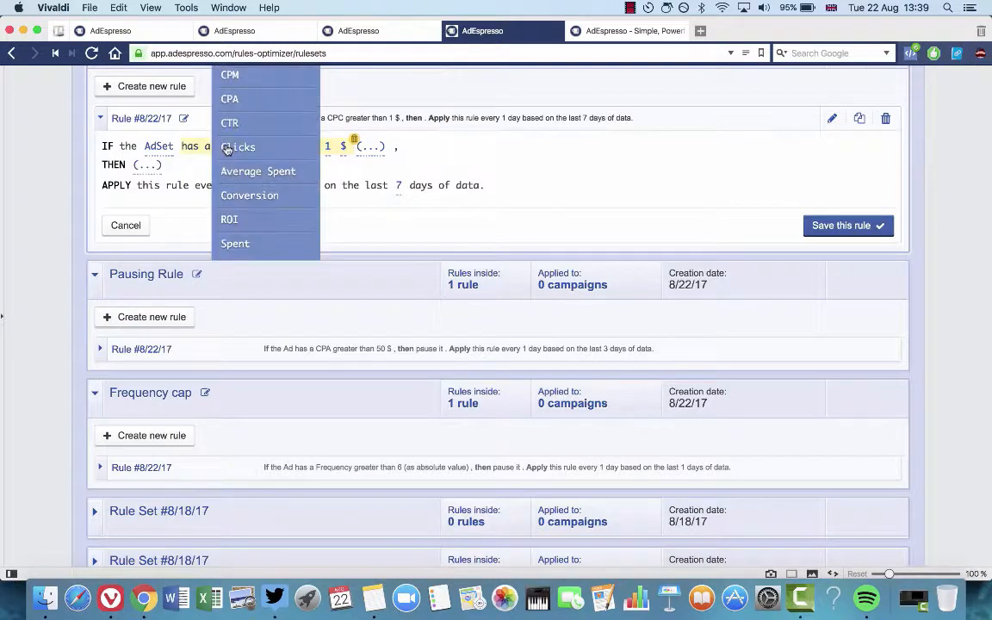
pyautogui.click(231, 99)
pyautogui.click(280, 147)
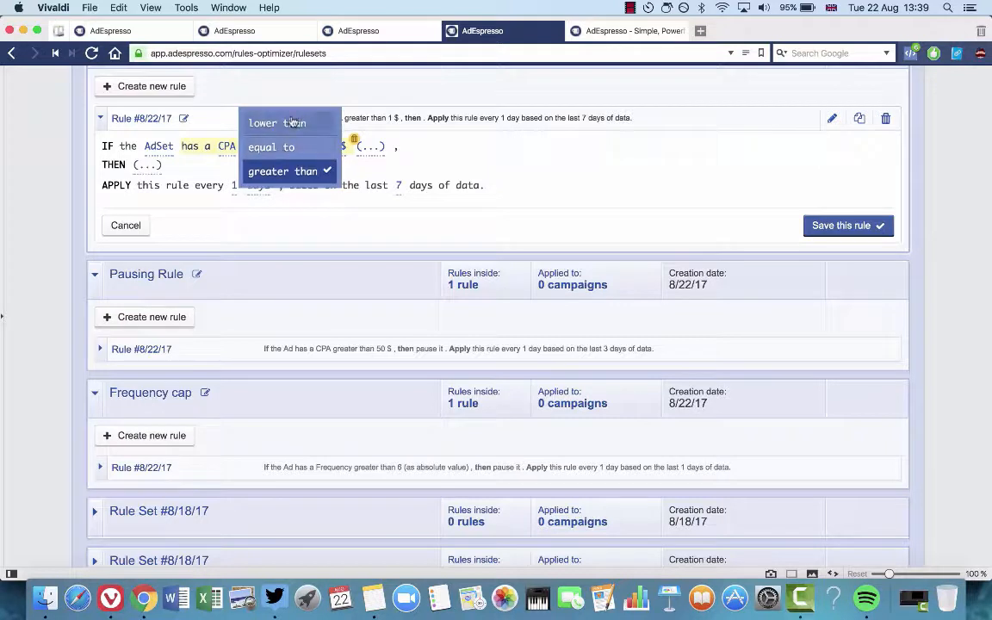
pyautogui.click(267, 123)
pyautogui.click(316, 148)
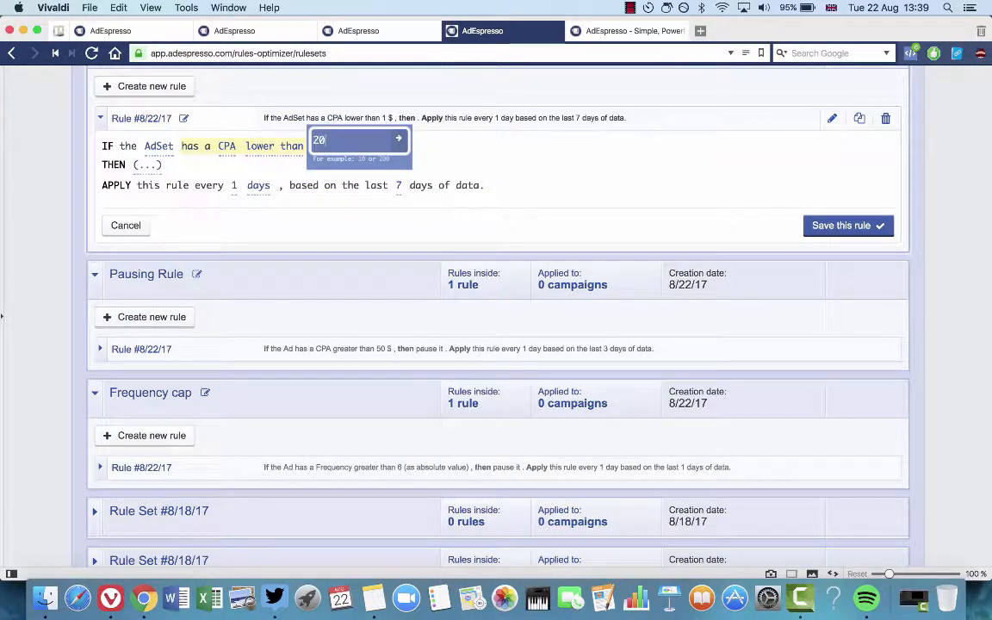
pyautogui.click(398, 139)
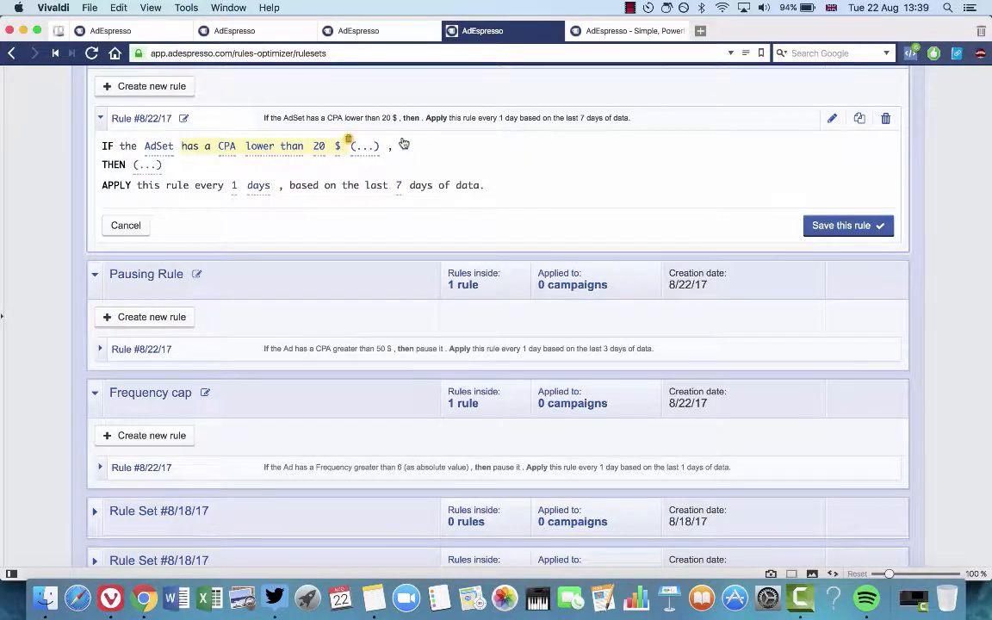
# Step: Set the scaling rule's action to increase the AdSet's budget by 10 %
pyautogui.click(146, 165)
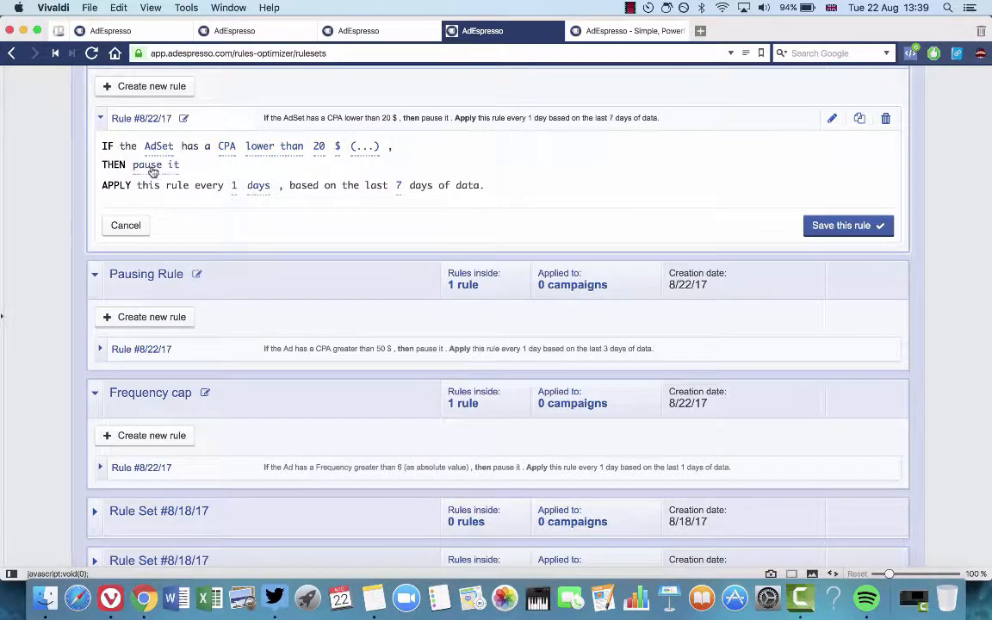
pyautogui.click(150, 166)
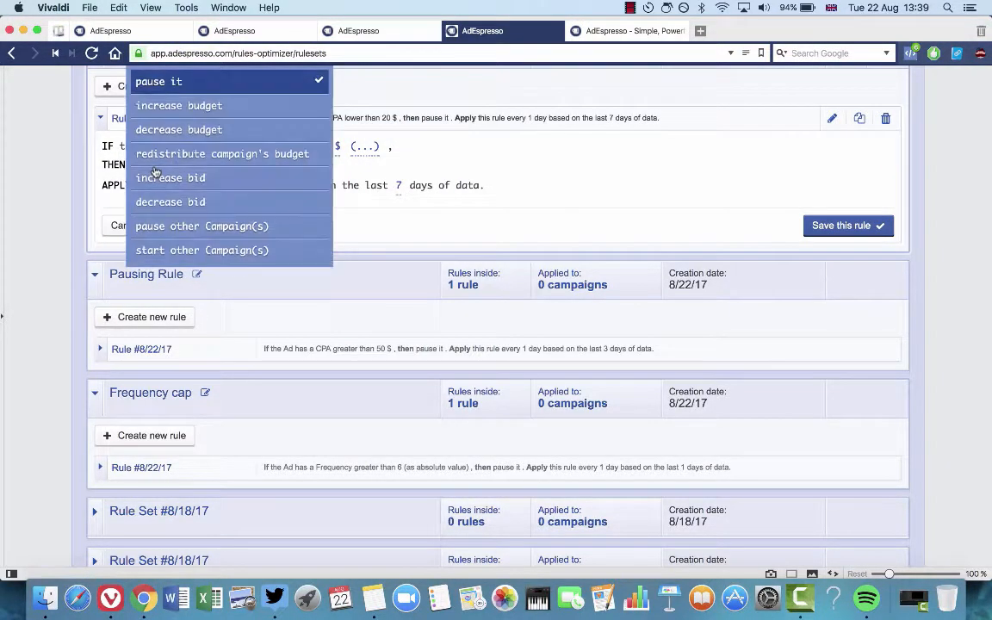
pyautogui.click(202, 108)
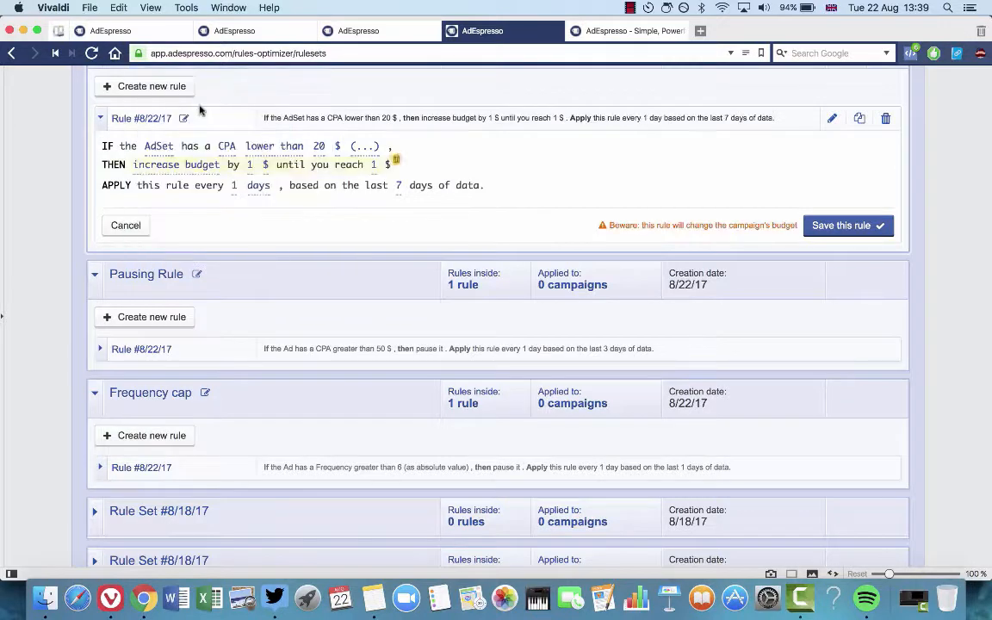
pyautogui.click(268, 168)
pyautogui.click(272, 179)
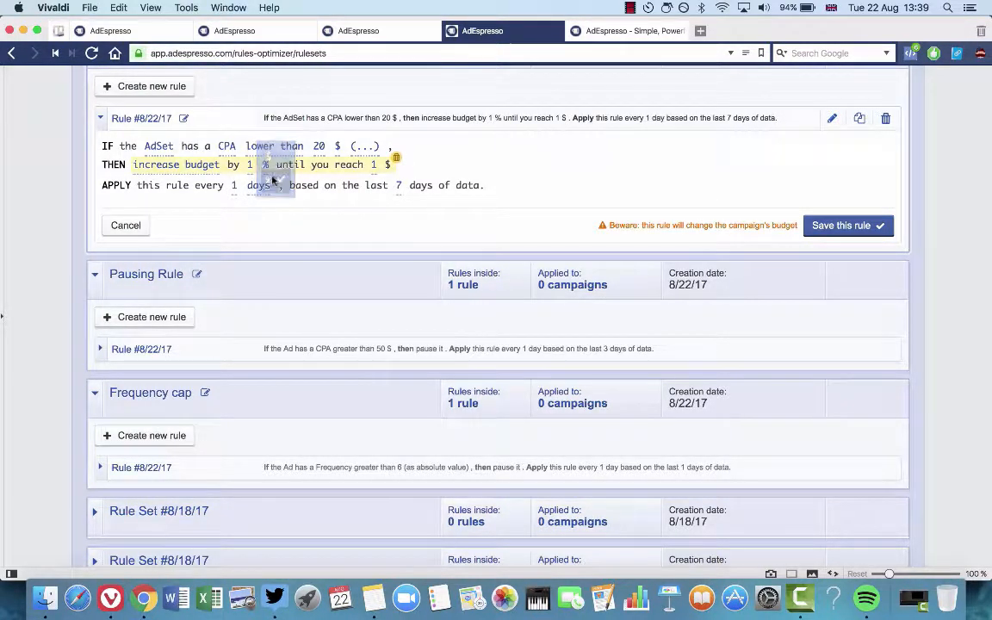
pyautogui.click(250, 169)
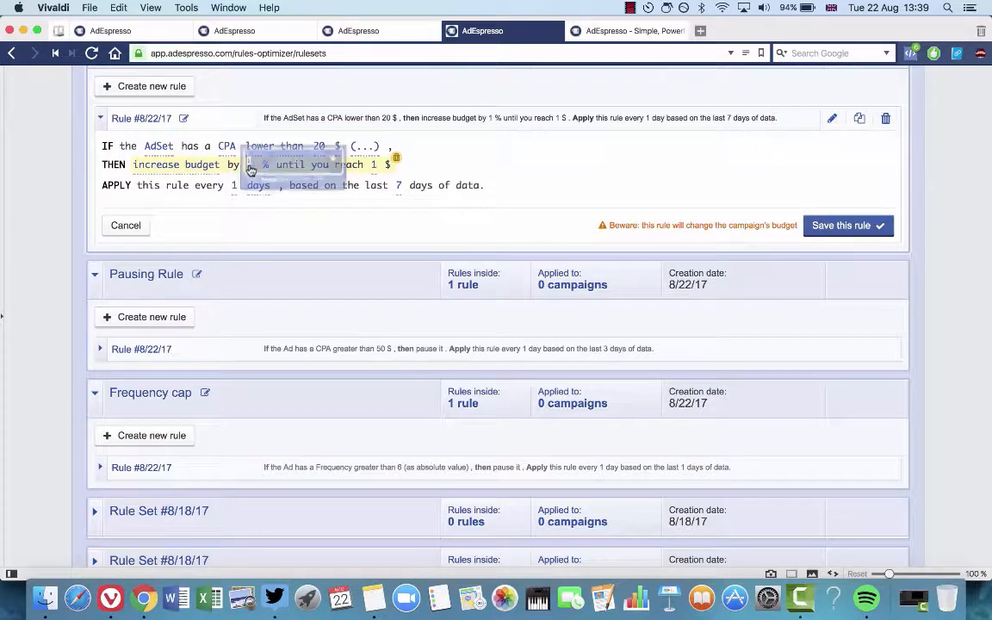
pyautogui.write('0')
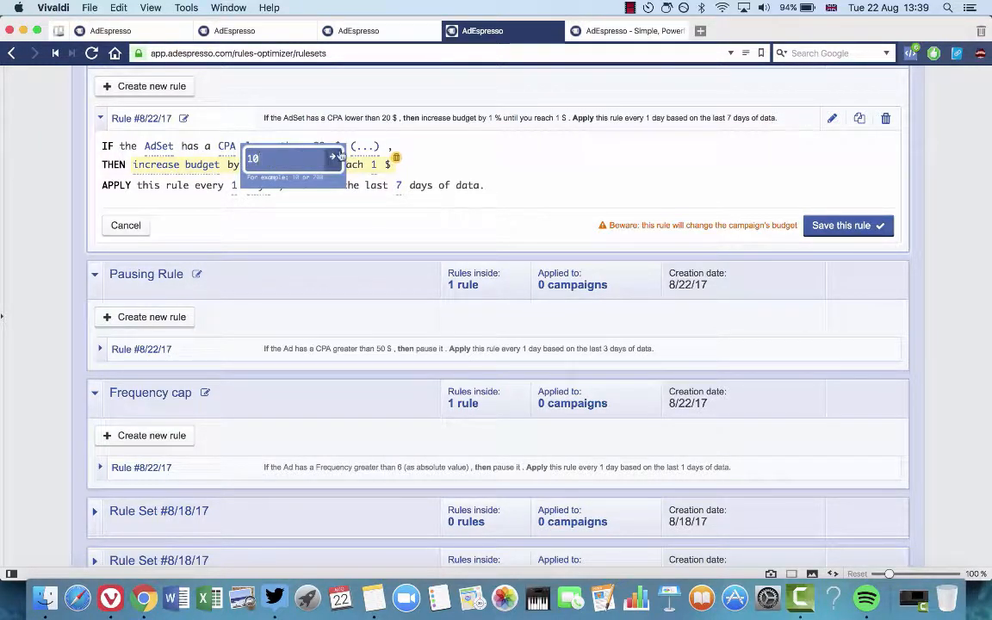
pyautogui.click(332, 158)
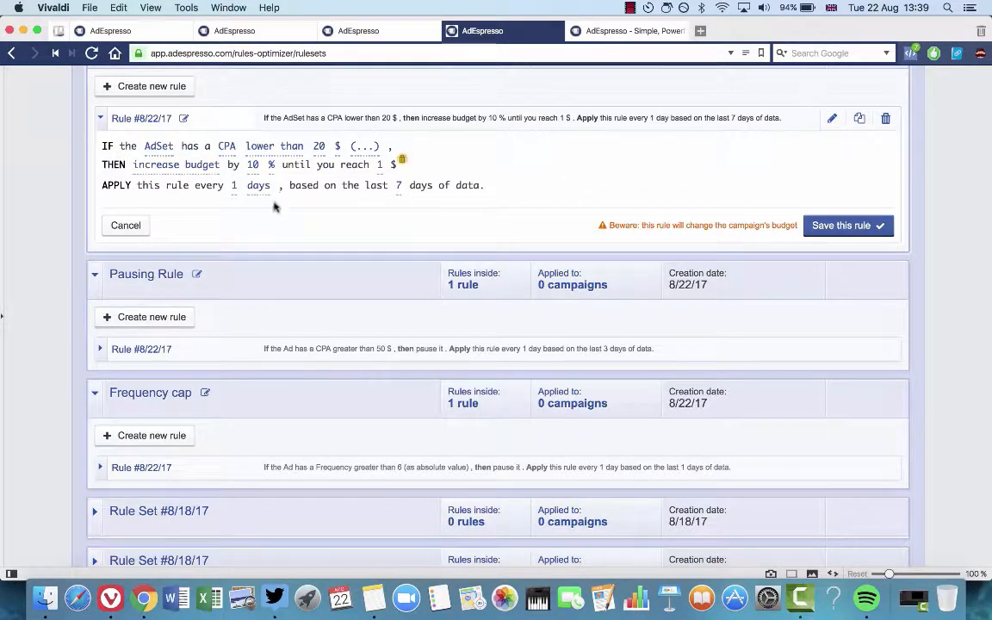
# Step: Base the scaling rule on the last 3 days of data
pyautogui.click(398, 188)
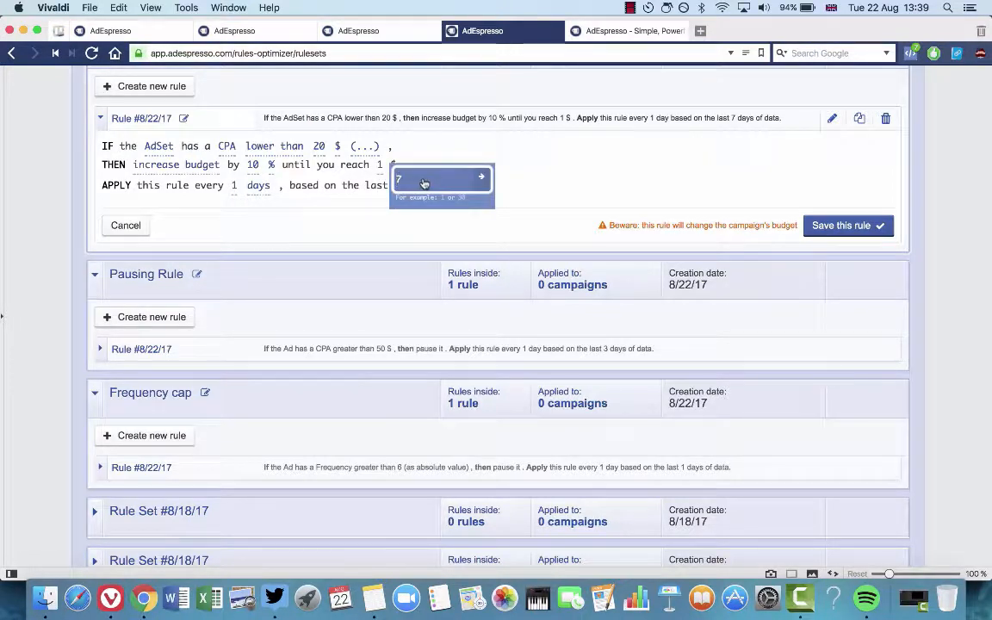
pyautogui.write('3')
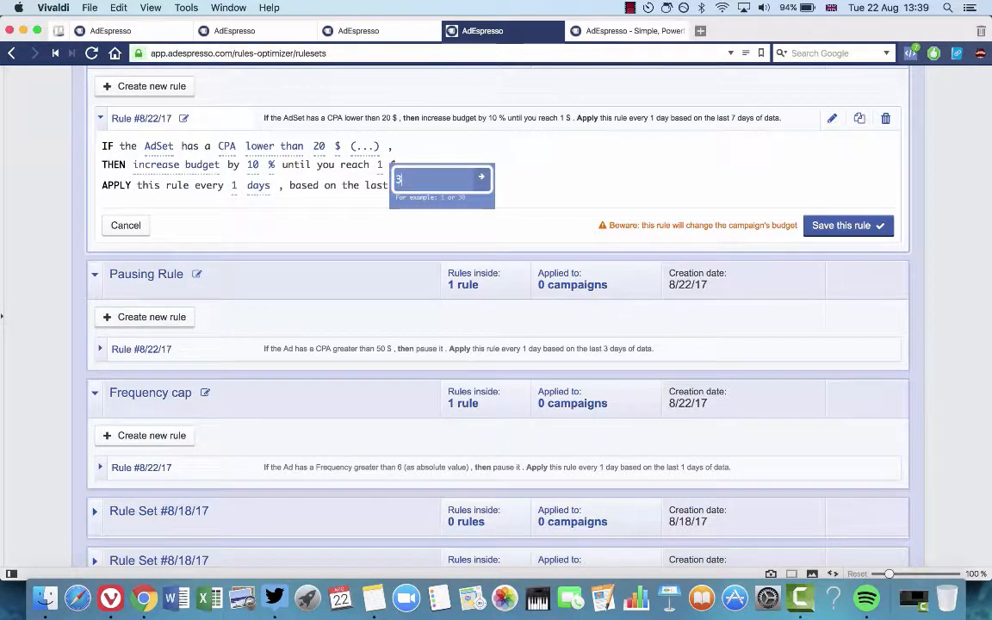
pyautogui.click(481, 178)
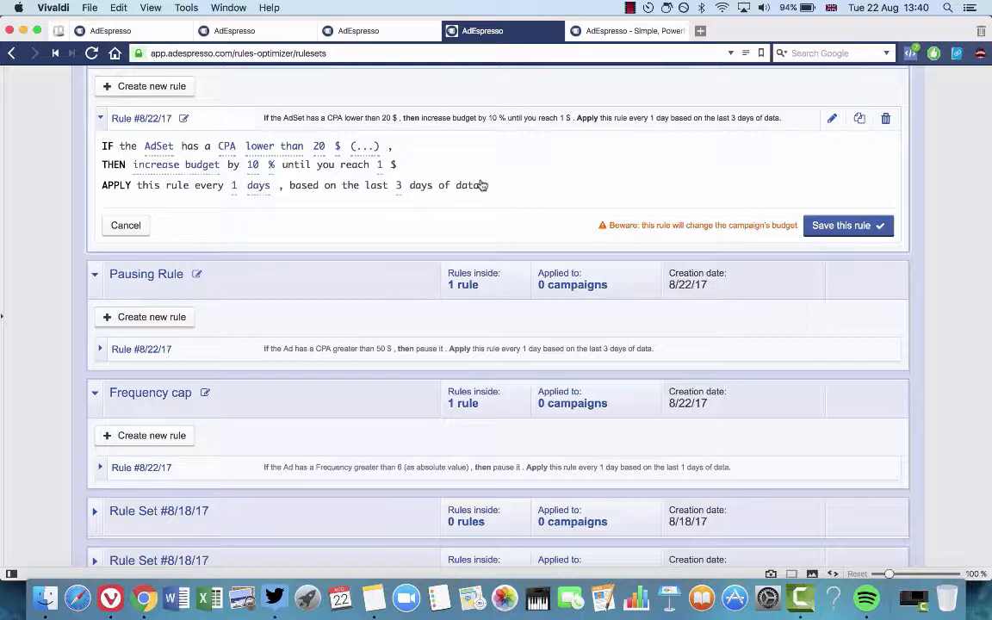
# Step: Set the scaling rule's budget limit to $500 and save the rule
pyautogui.scroll(1, 686, 171)
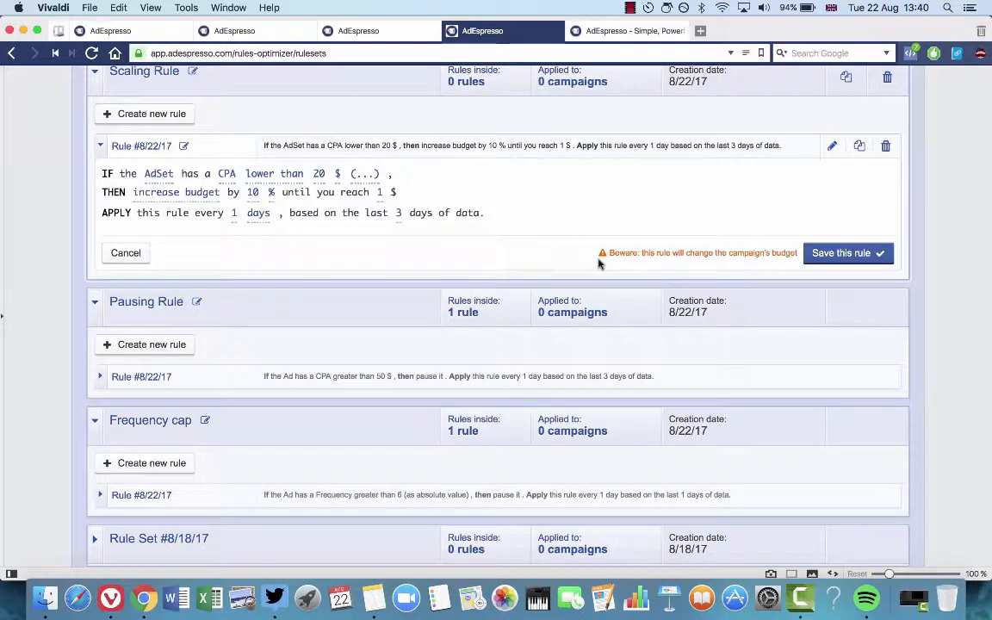
pyautogui.click(380, 192)
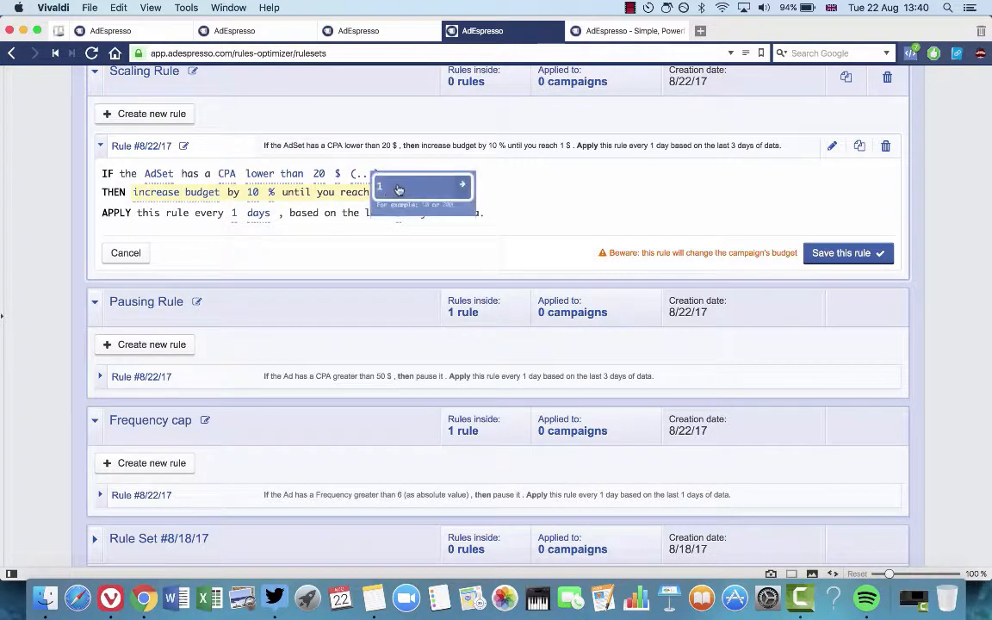
pyautogui.press('BackSpace')
pyautogui.write('500')
pyautogui.click(462, 185)
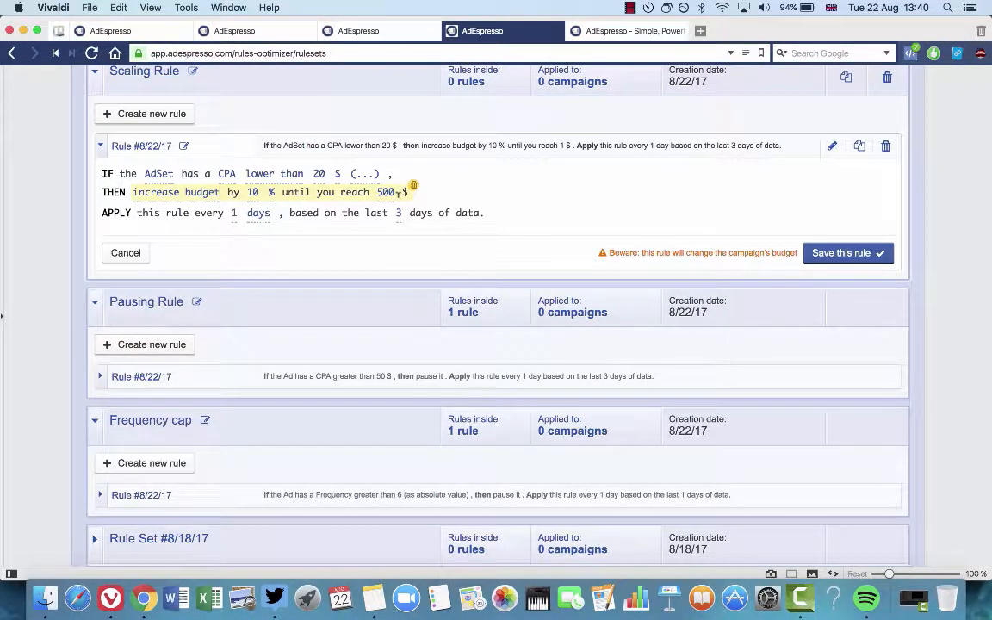
pyautogui.click(837, 253)
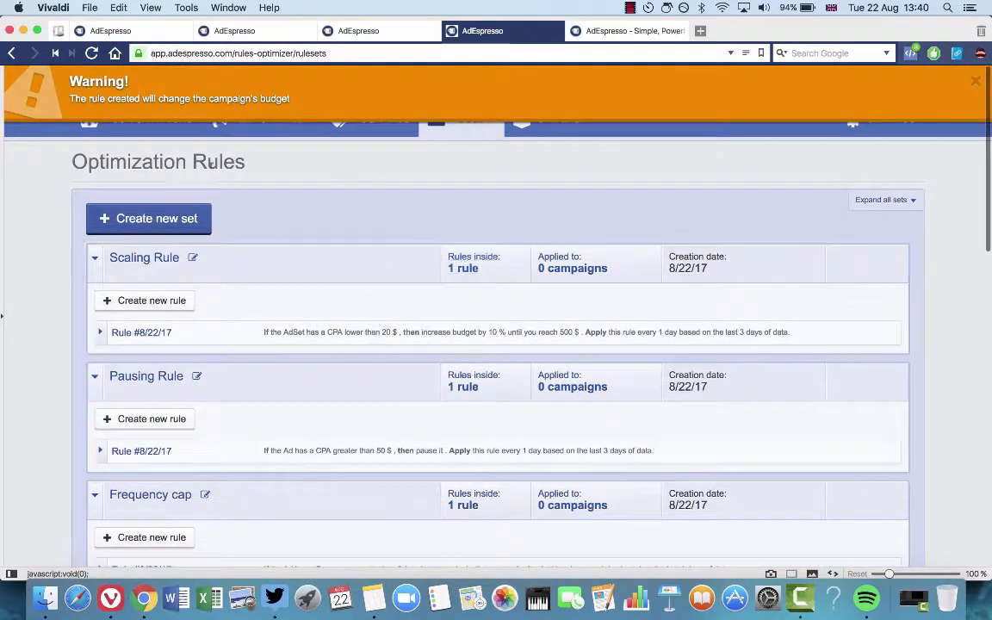
# Step: Create another rule set and rename it "Reduction Rule"
pyautogui.click(150, 219)
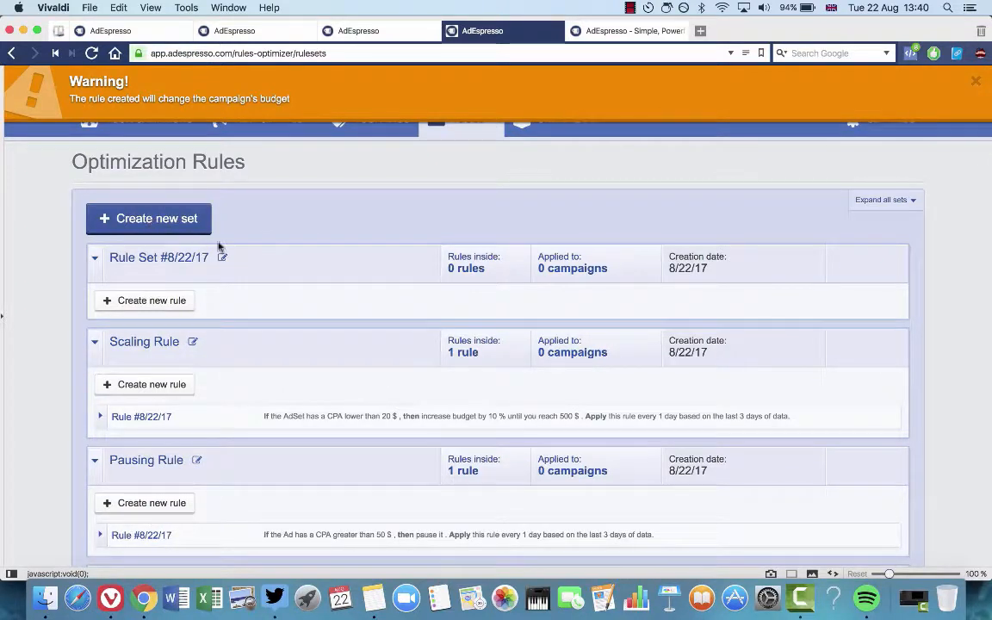
pyautogui.click(223, 260)
pyautogui.moveTo(211, 257); pyautogui.dragTo(110, 256)
pyautogui.write('Red')
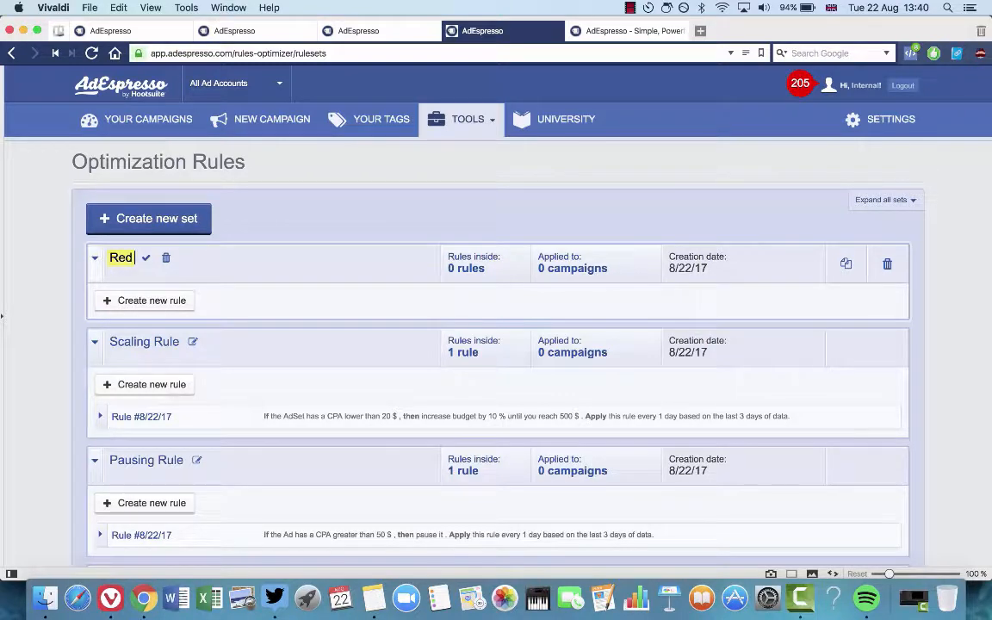
pyautogui.write('uction Rule')
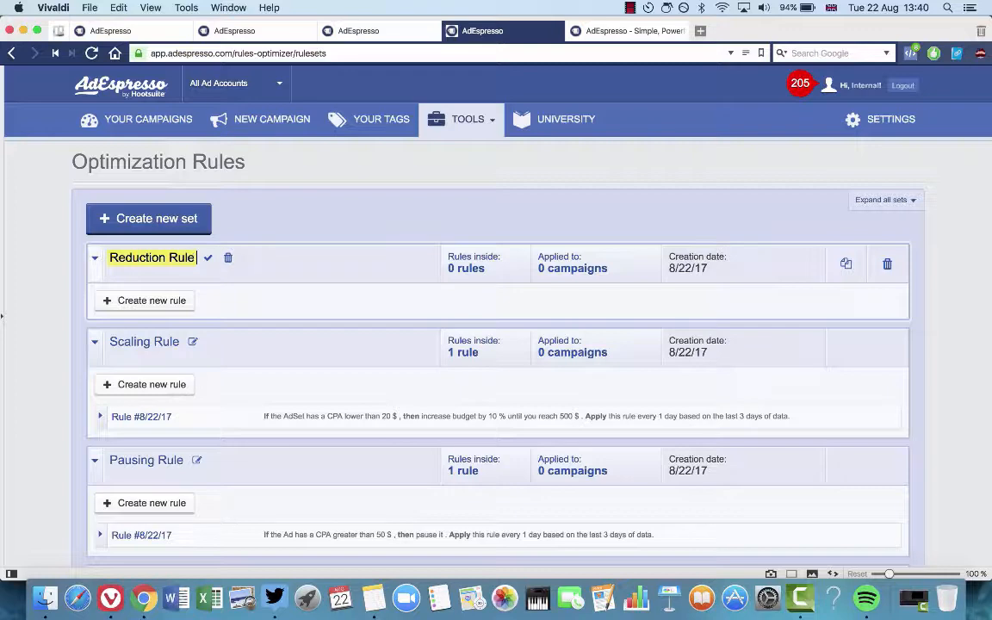
pyautogui.click(205, 259)
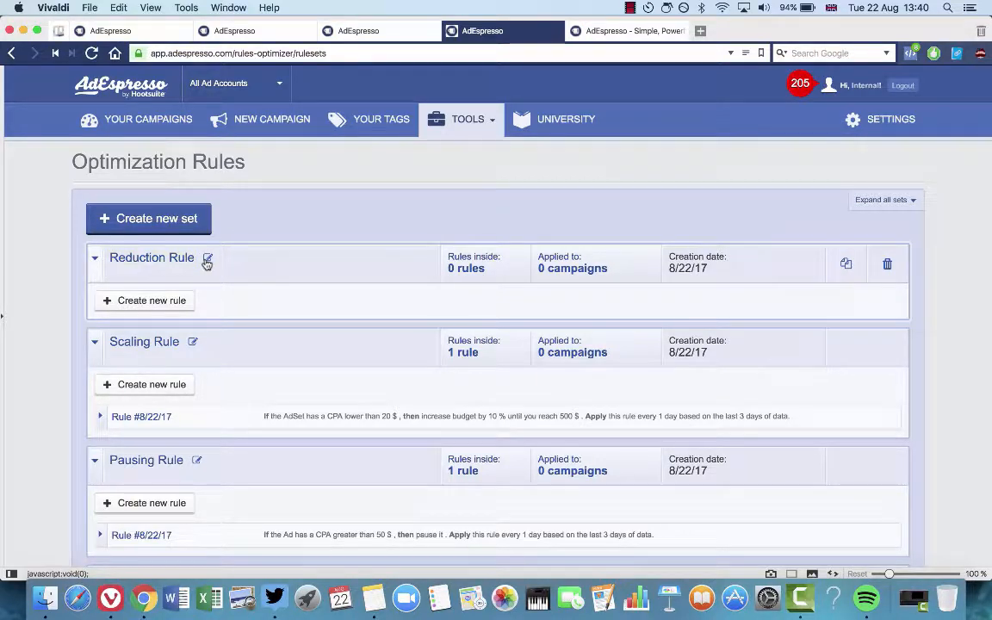
# Step: Create a new rule in the Reduction Rule set, target the AdSet and add a condition to it
pyautogui.scroll(-1, 207, 264)
pyautogui.click(153, 267)
pyautogui.scroll(-3, 159, 265)
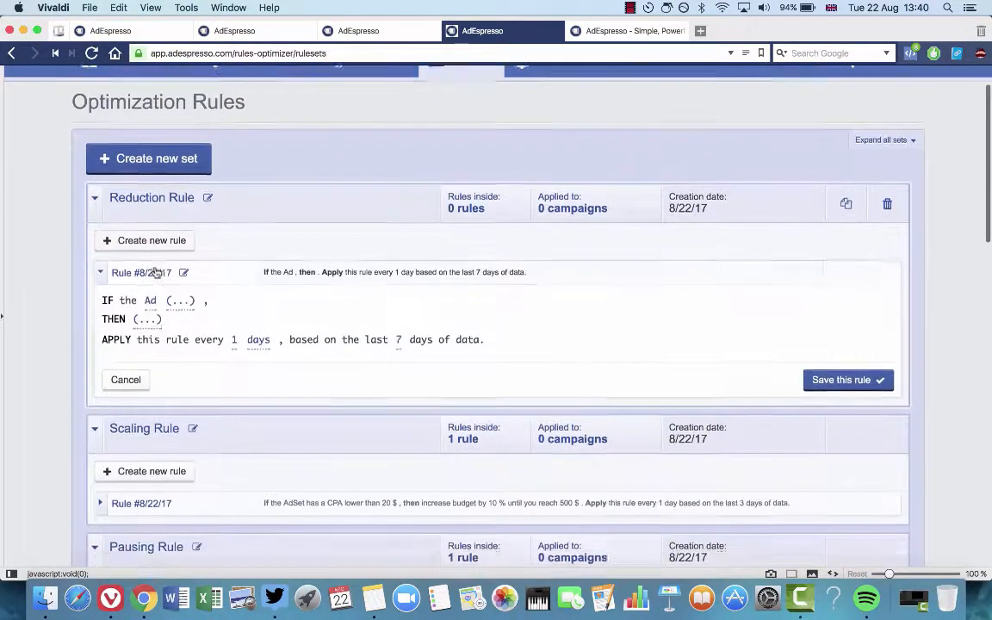
pyautogui.scroll(-5, 160, 264)
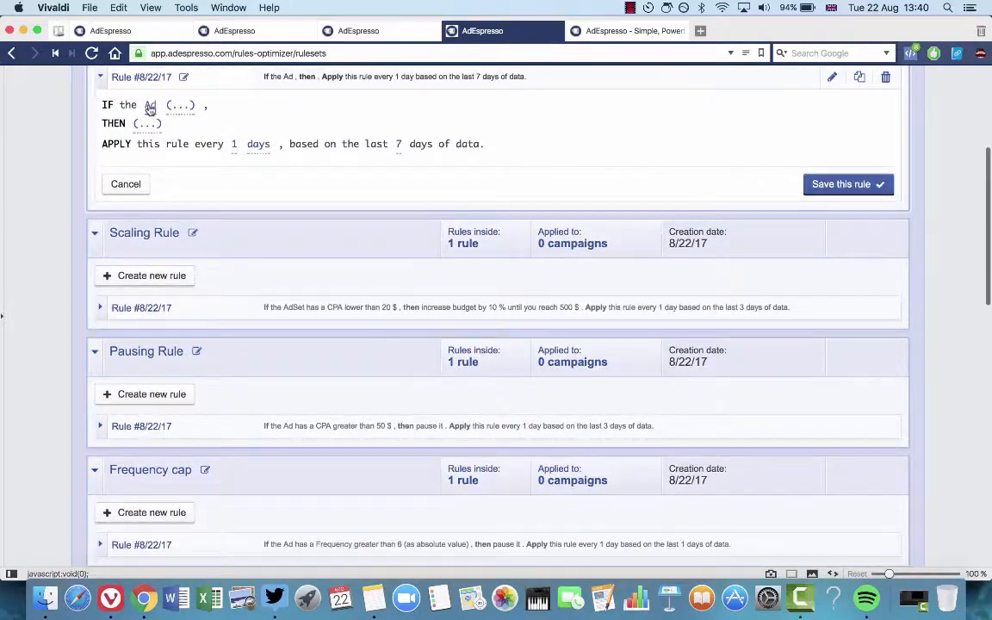
pyautogui.click(151, 105)
pyautogui.click(161, 129)
pyautogui.click(184, 104)
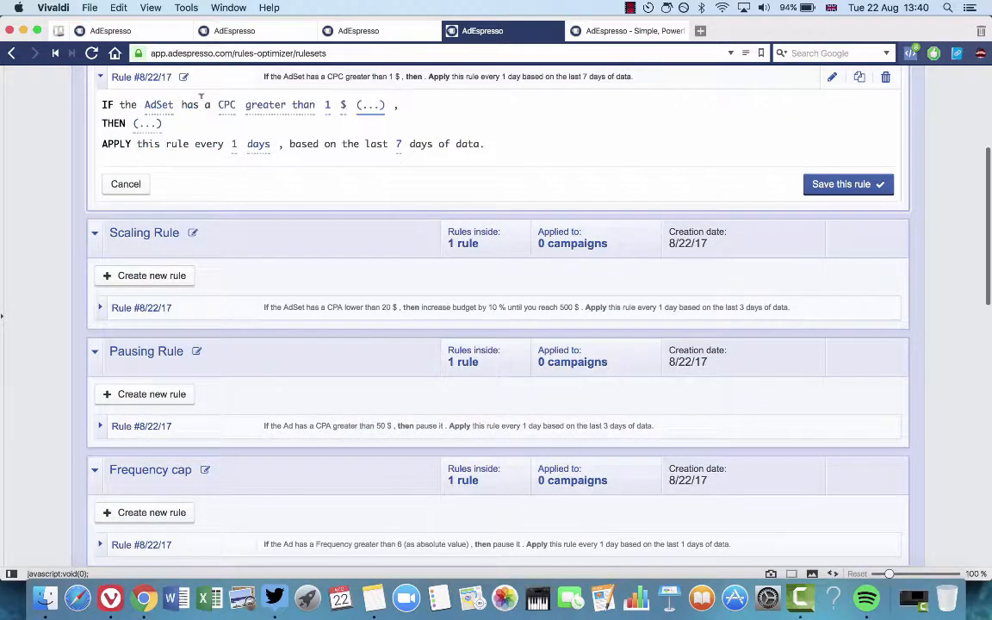
# Step: Set the reduction rule's condition to a CPA greater than $40
pyautogui.click(231, 110)
pyautogui.scroll(2, 232, 112)
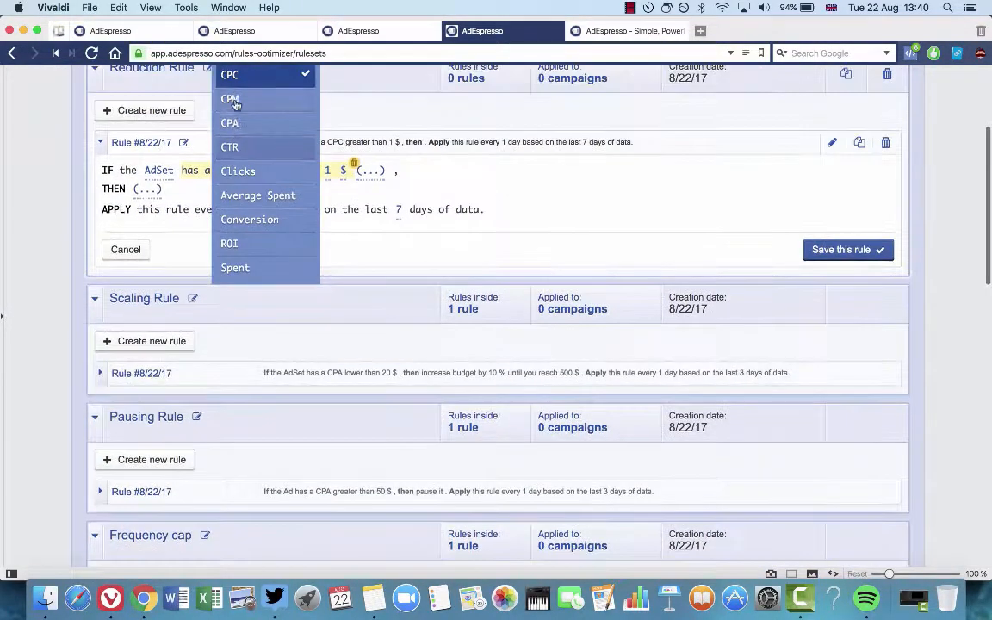
pyautogui.click(238, 128)
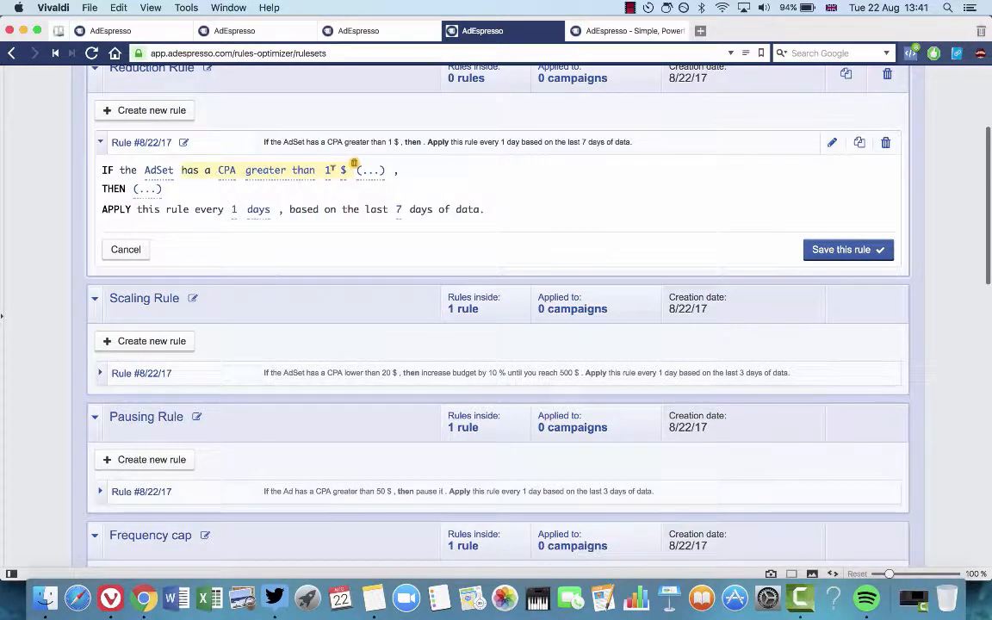
pyautogui.click(327, 172)
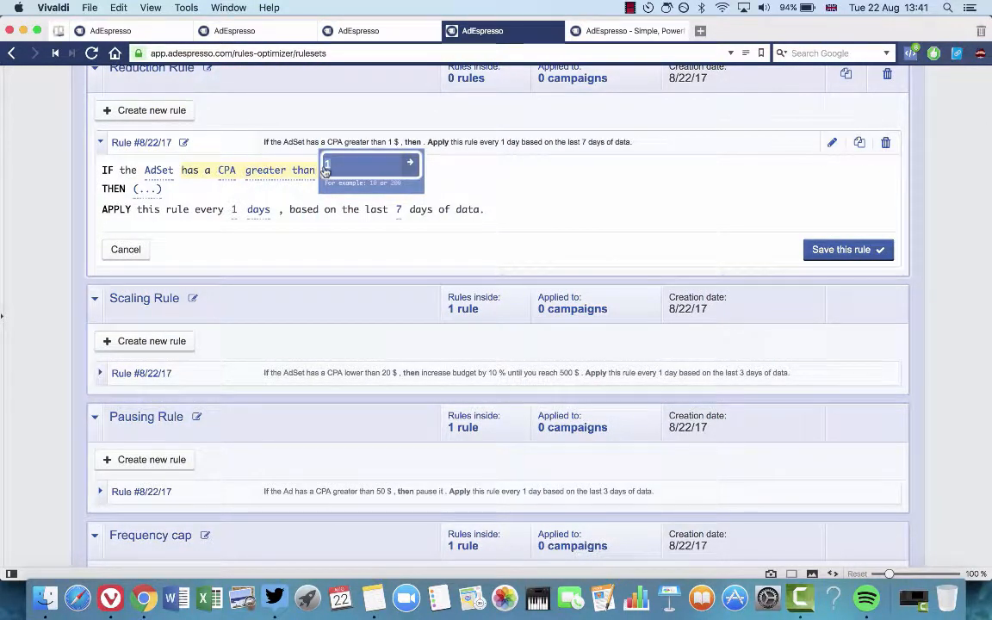
pyautogui.write('5')
pyautogui.write('0')
pyautogui.click(410, 161)
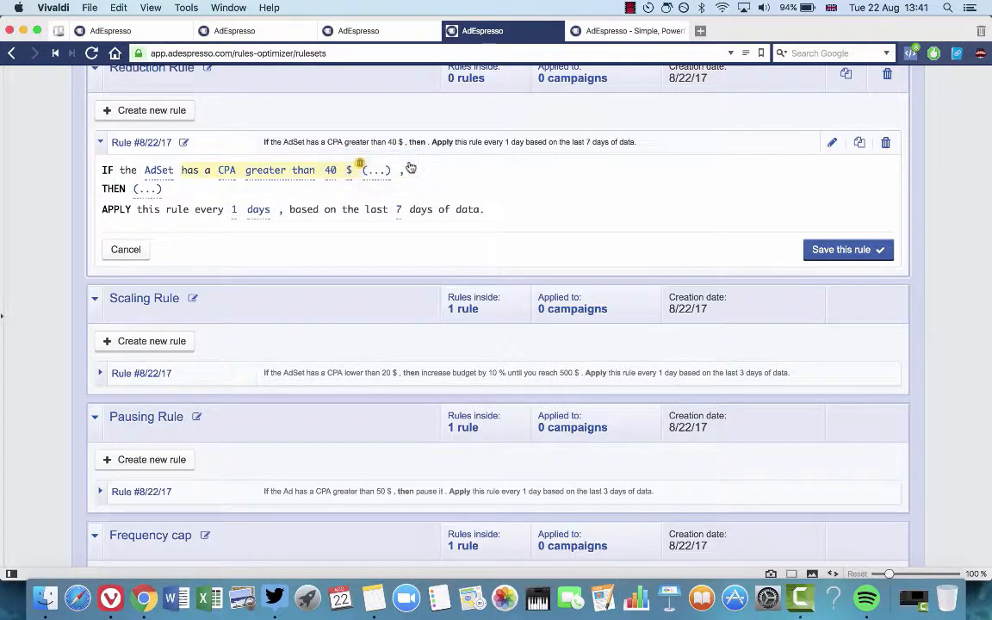
# Step: Set the reduction rule's action to decrease the AdSet's budget by 10 %
pyautogui.click(146, 191)
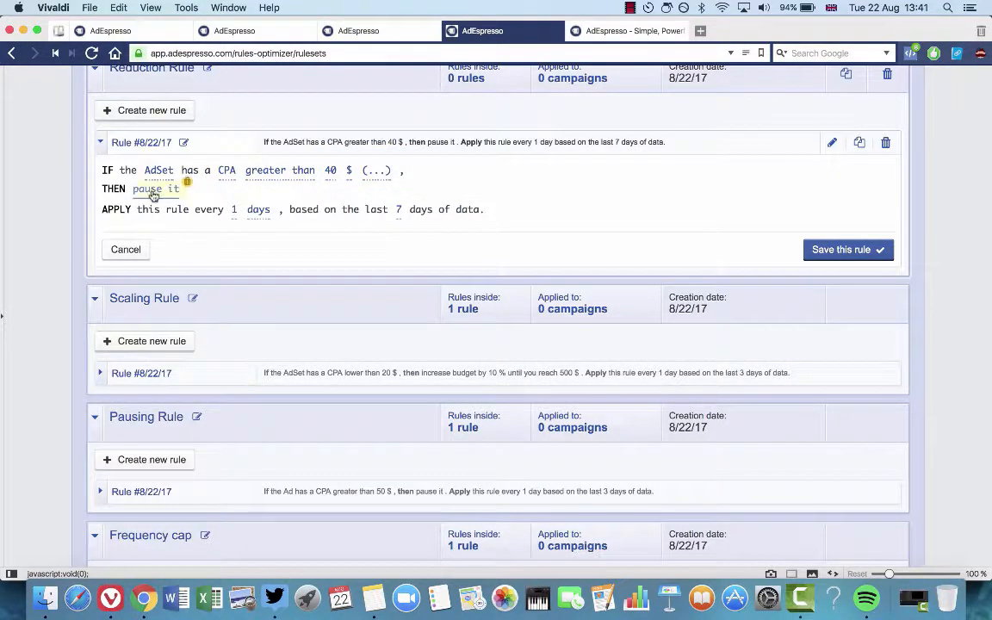
pyautogui.click(150, 192)
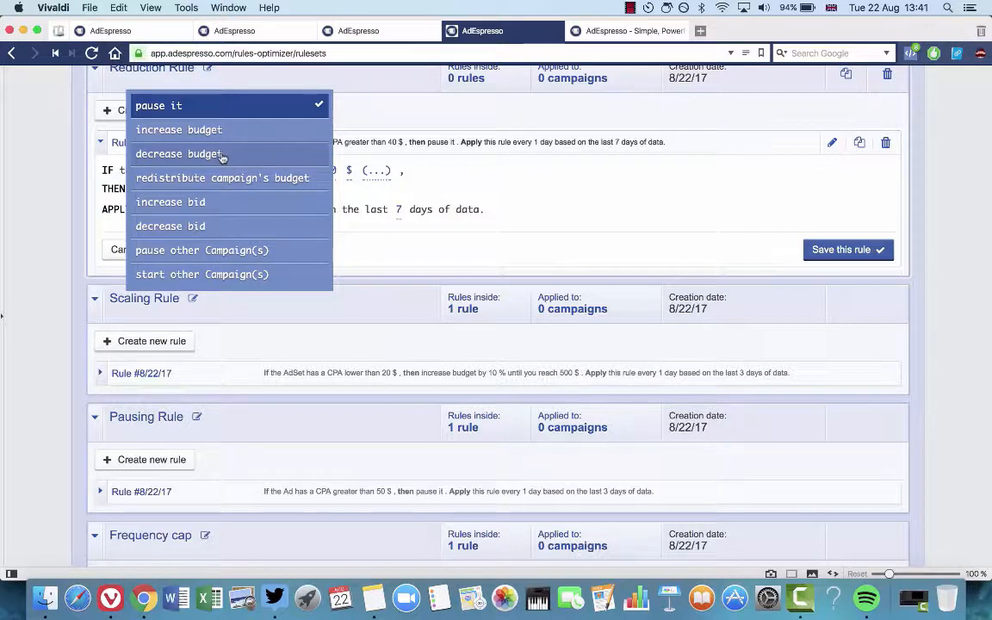
pyautogui.click(221, 157)
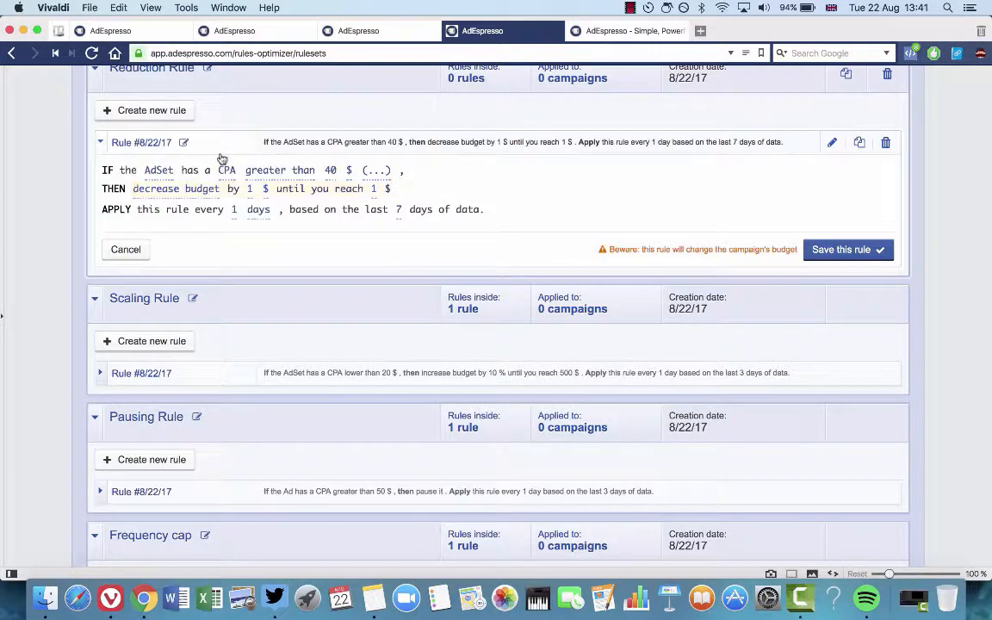
pyautogui.click(247, 189)
pyautogui.write('0')
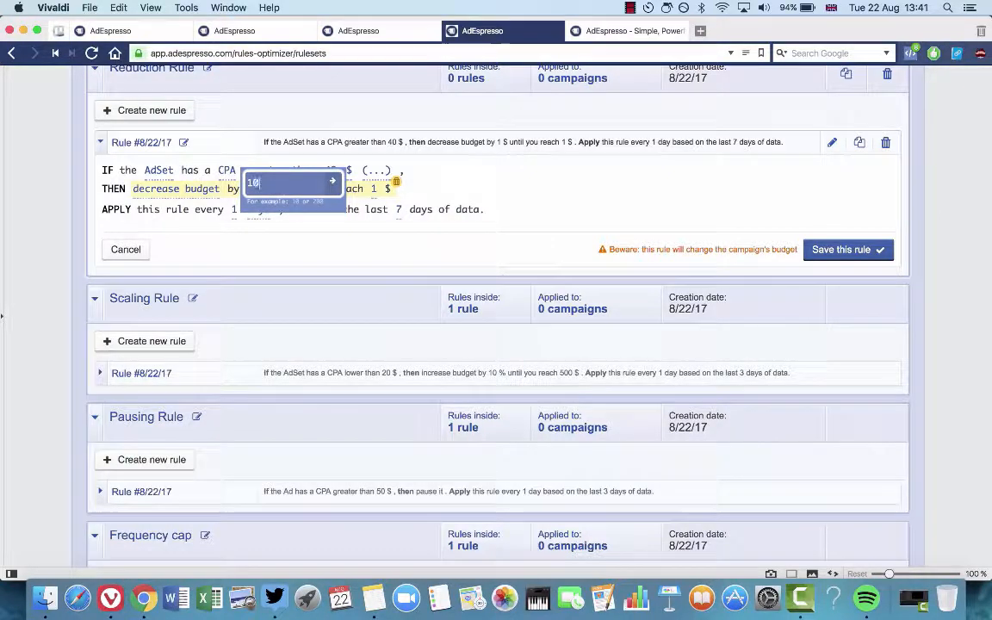
pyautogui.click(334, 183)
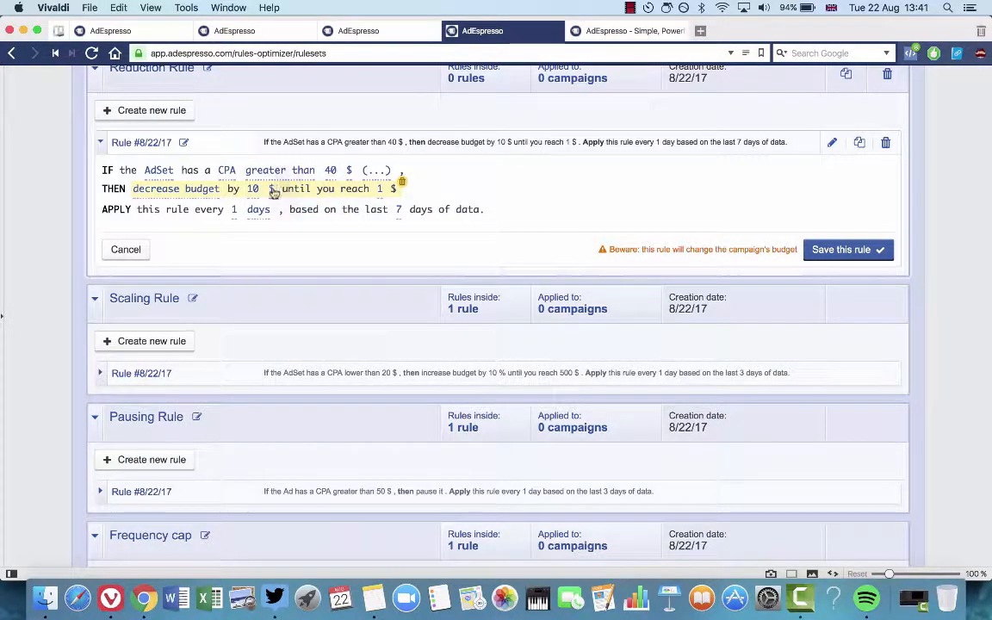
pyautogui.click(270, 189)
pyautogui.click(268, 201)
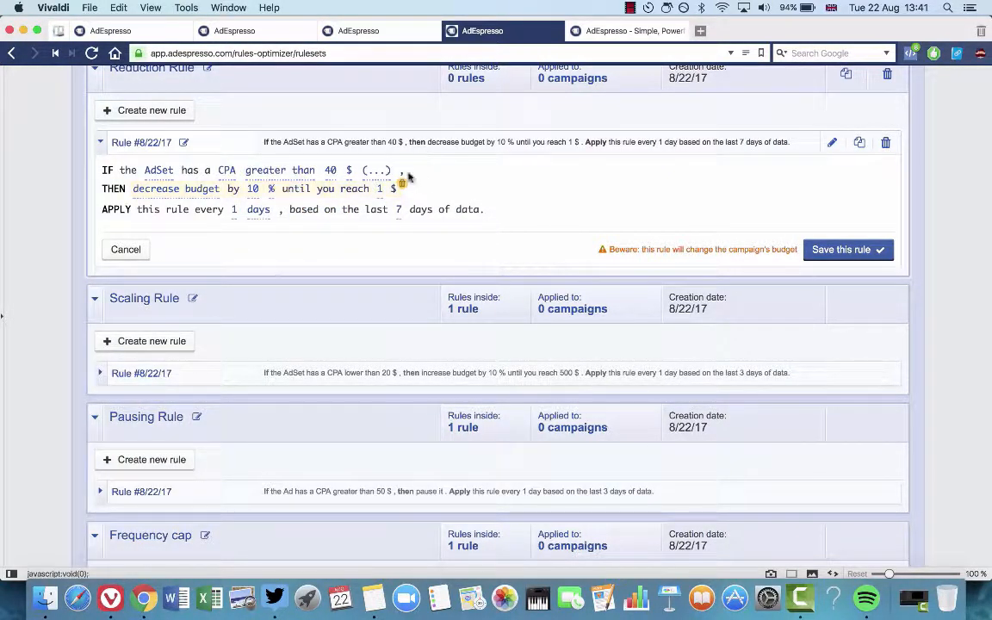
# Step: Base the reduction rule on the last 3 days of data and save the rule
pyautogui.click(399, 210)
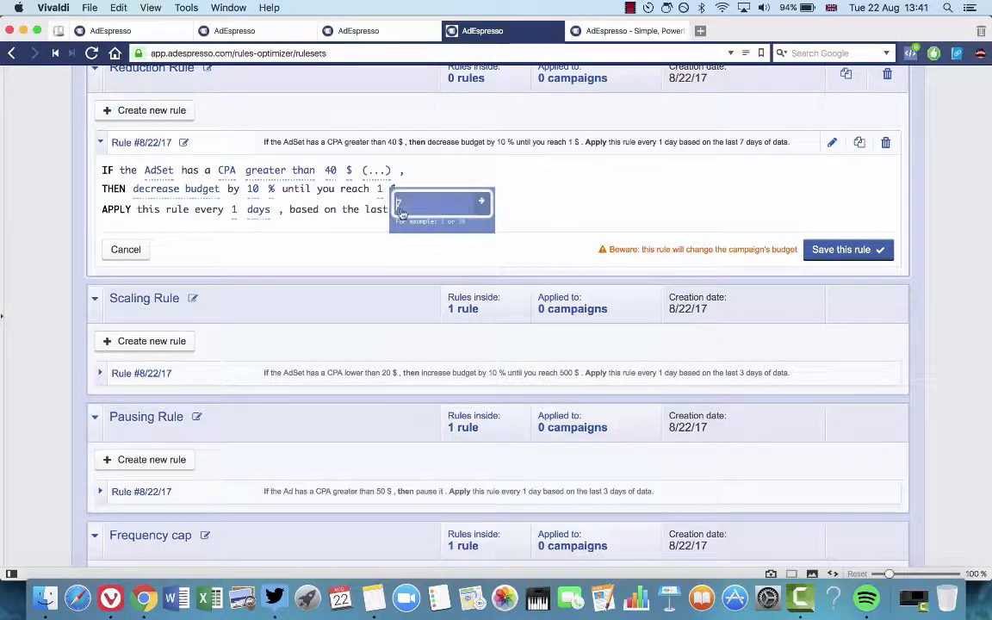
pyautogui.write('3')
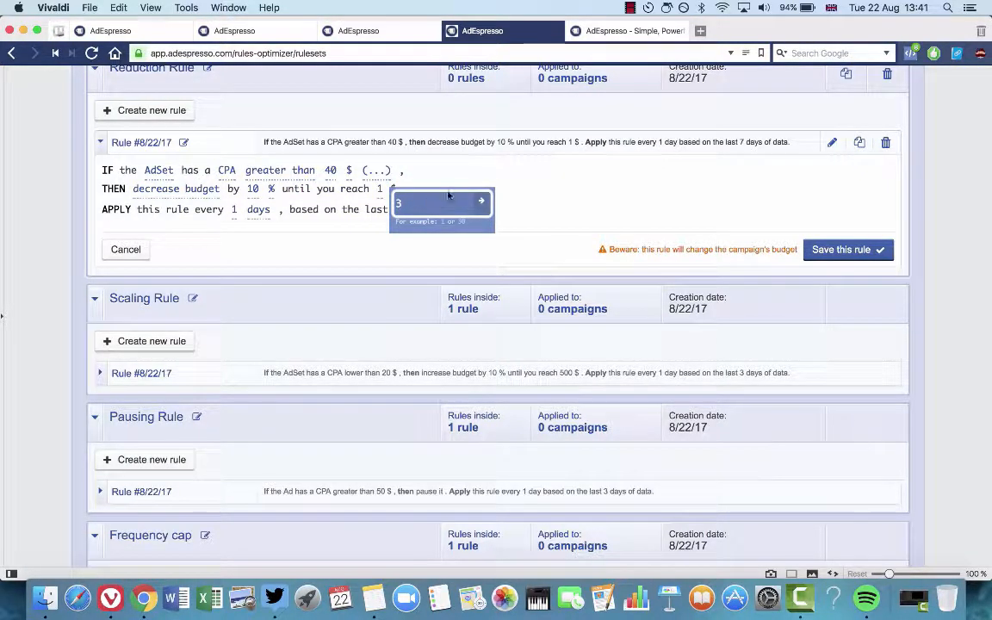
pyautogui.click(481, 202)
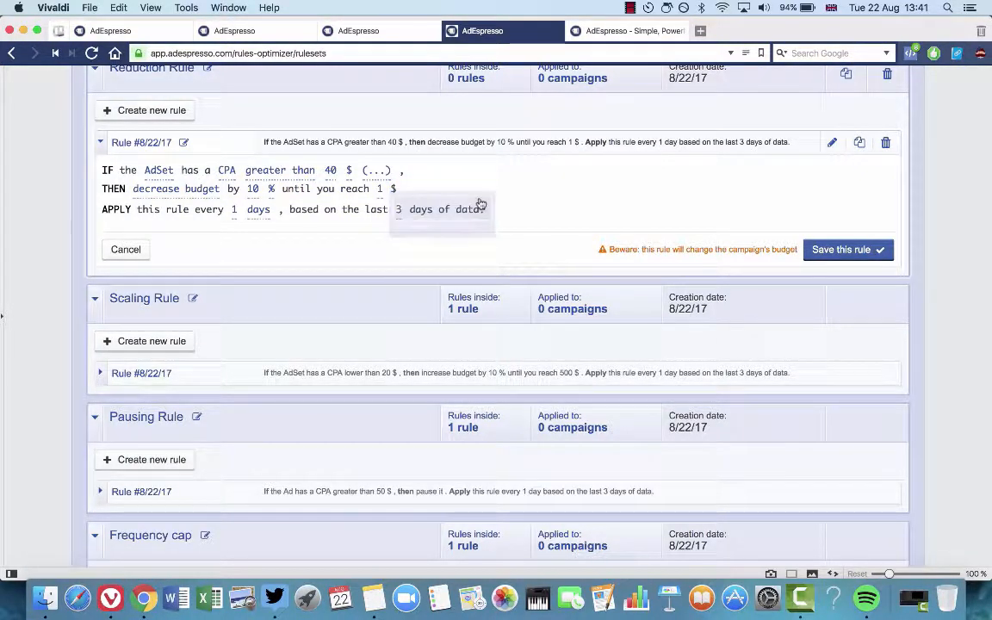
pyautogui.click(829, 253)
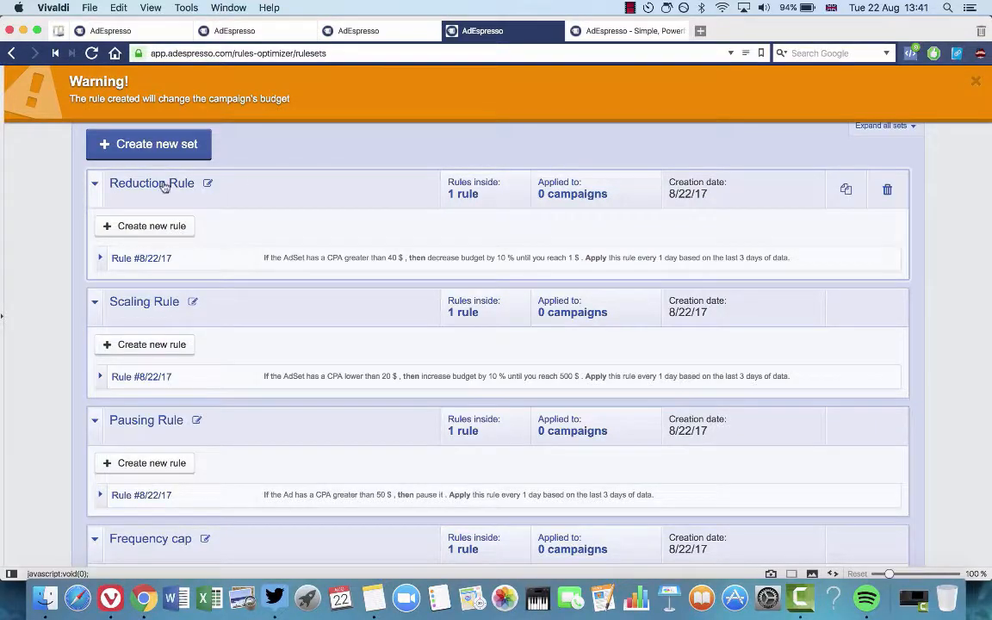
# Step: Start another rule in the Reduction Rule set and review the rules in the Scaling Rule, Pausing Rule and Frequency cap sets
pyautogui.click(174, 226)
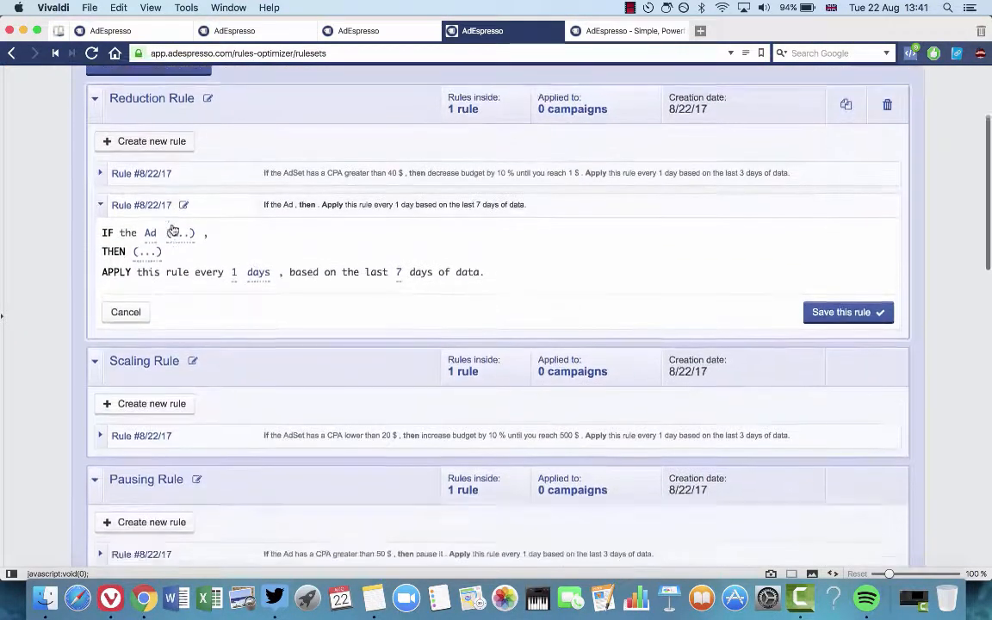
pyautogui.scroll(-3, 172, 230)
pyautogui.scroll(2, 173, 225)
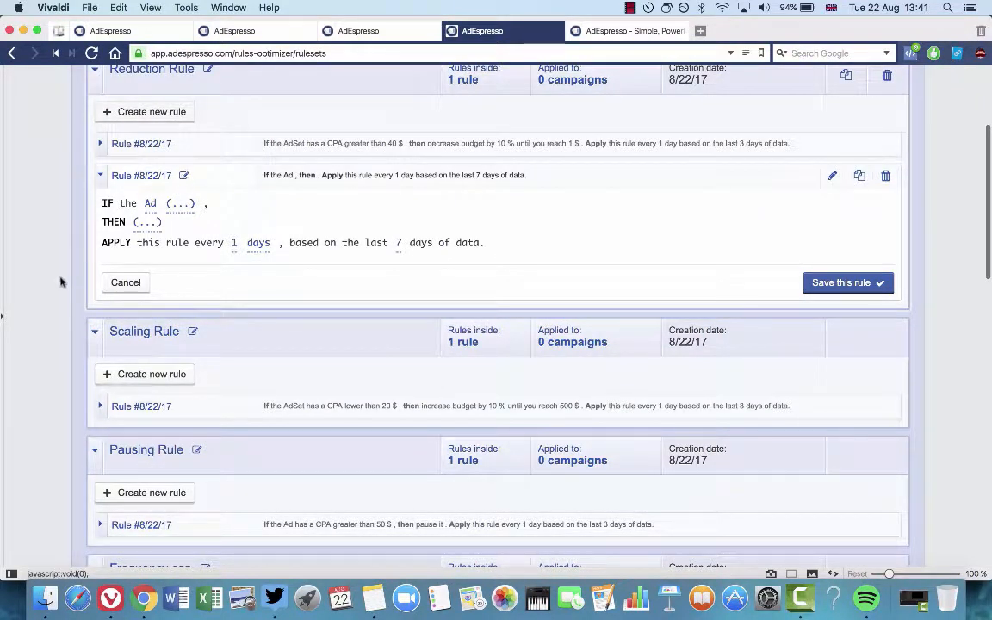
pyautogui.scroll(-3, 59, 276)
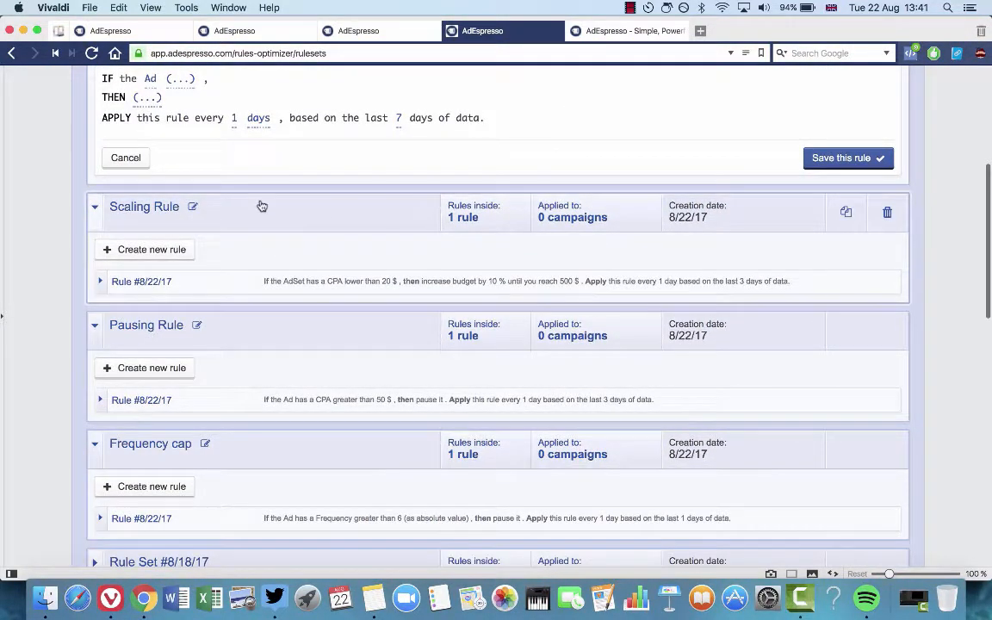
pyautogui.scroll(-2, 261, 205)
pyautogui.scroll(2, 259, 206)
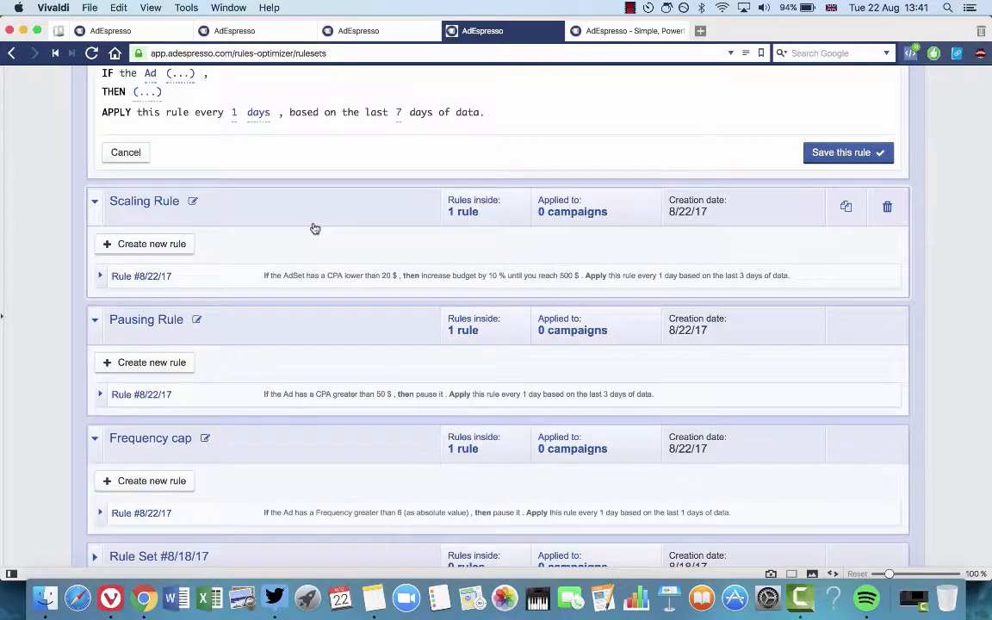
pyautogui.scroll(4, 315, 228)
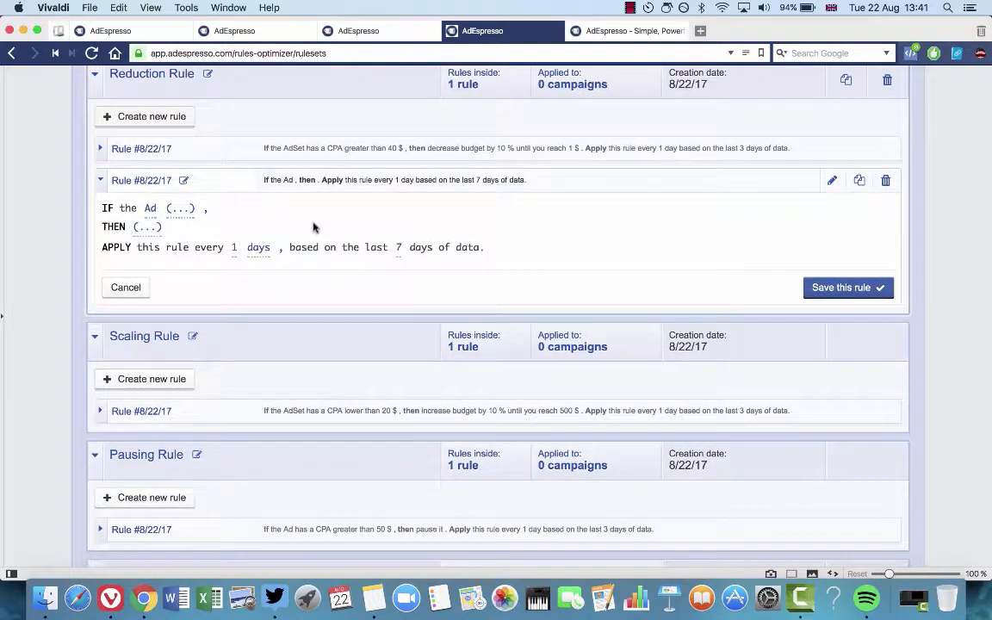
pyautogui.scroll(1, 317, 231)
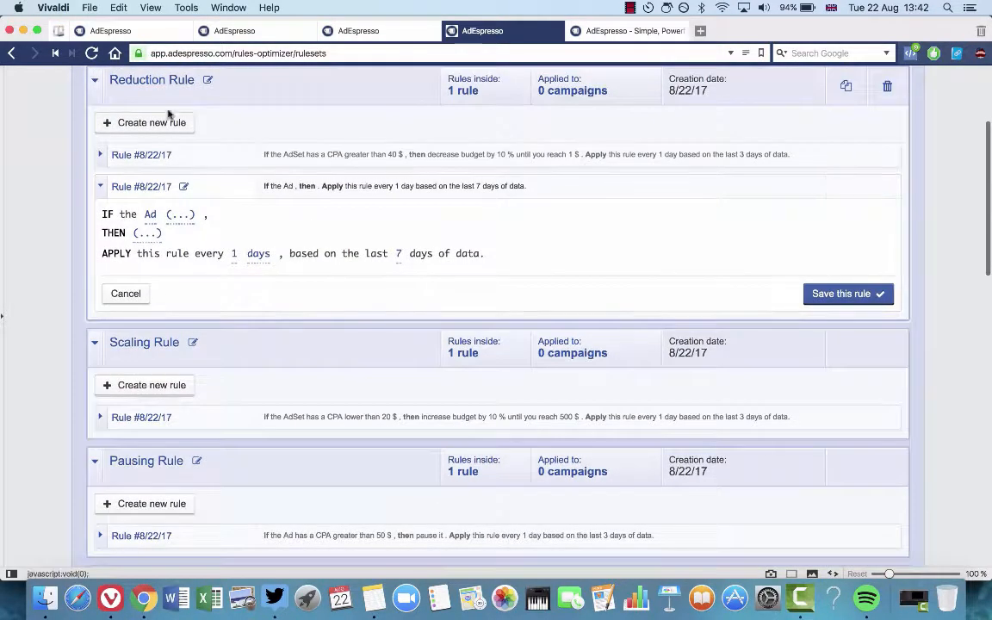
pyautogui.scroll(-3, 254, 217)
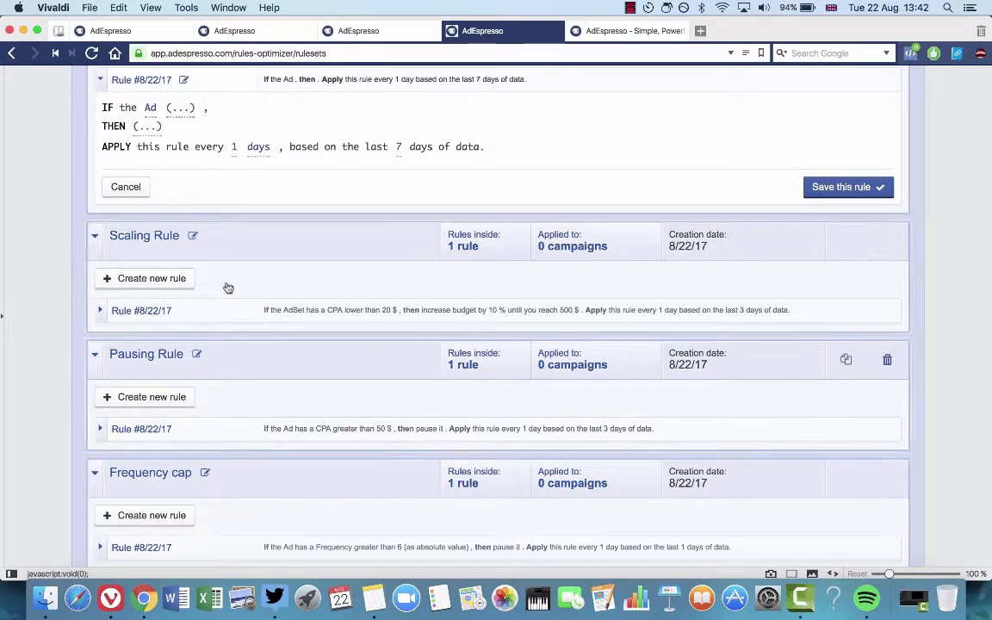
pyautogui.scroll(3, 62, 232)
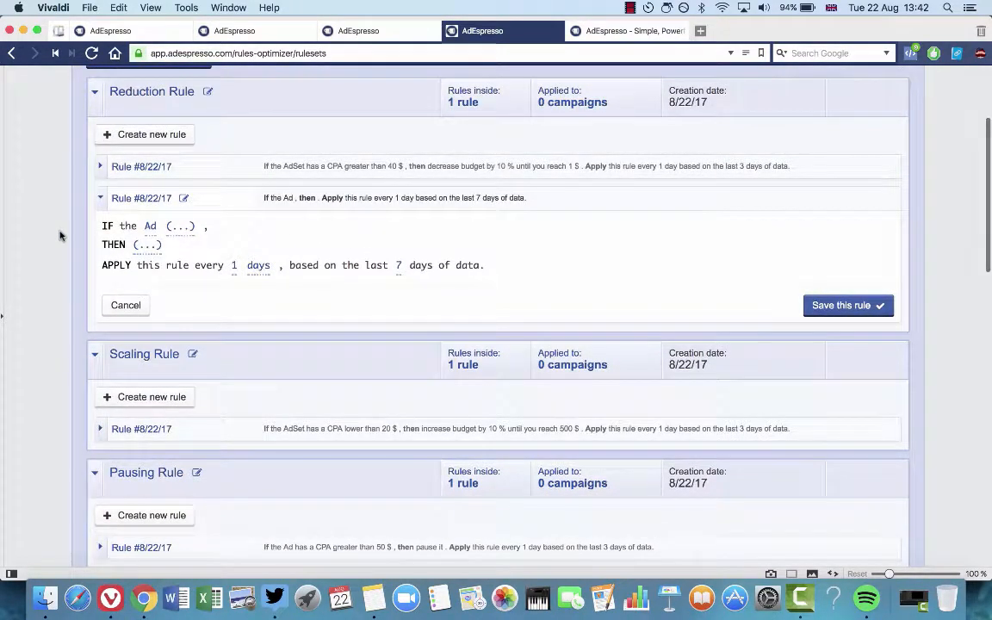